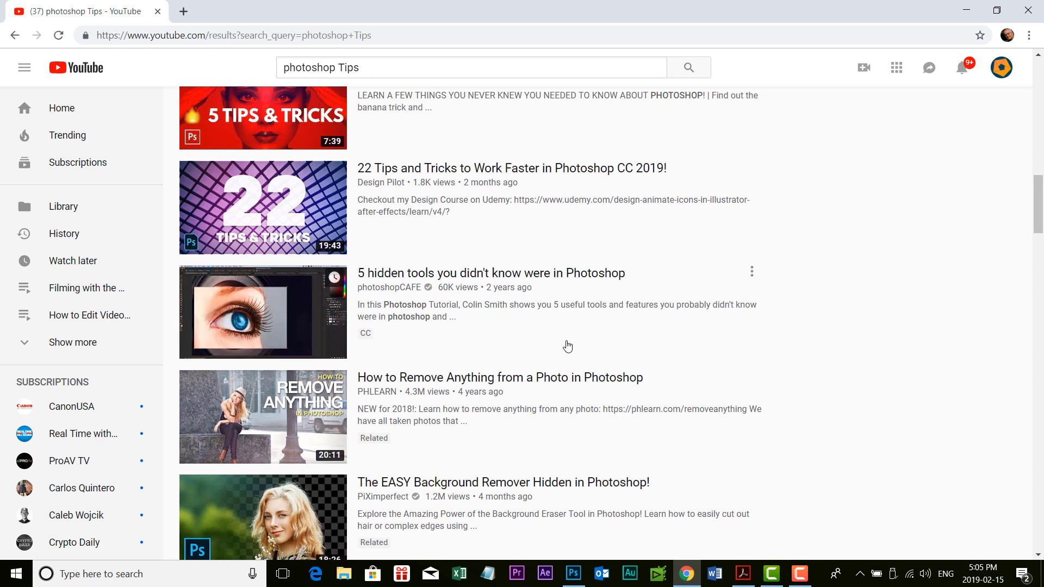
- Minimize the browser and switch to Photoshop
scroll(567, 347, "up", 12)
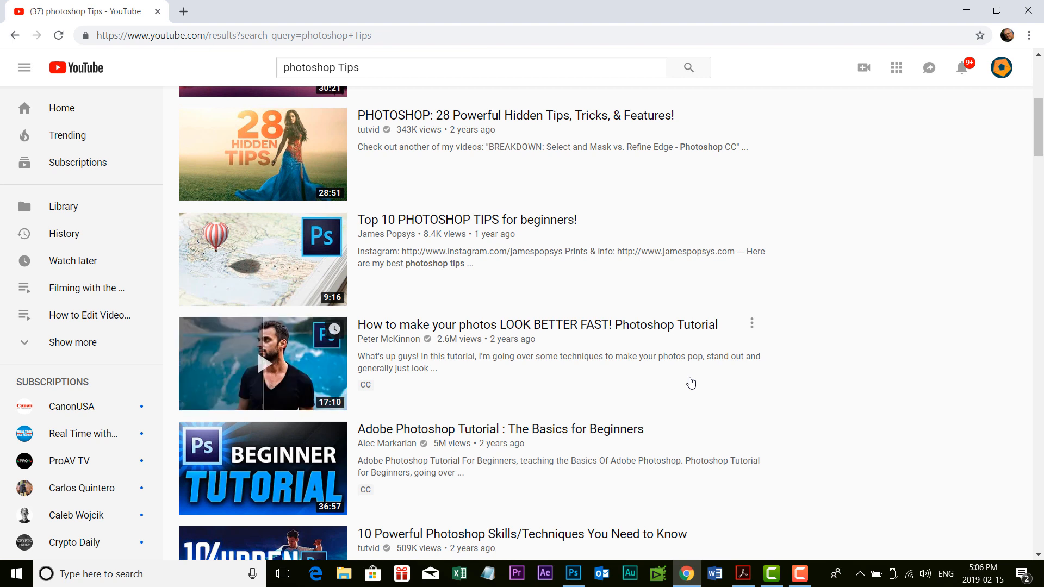
left_click(963, 10)
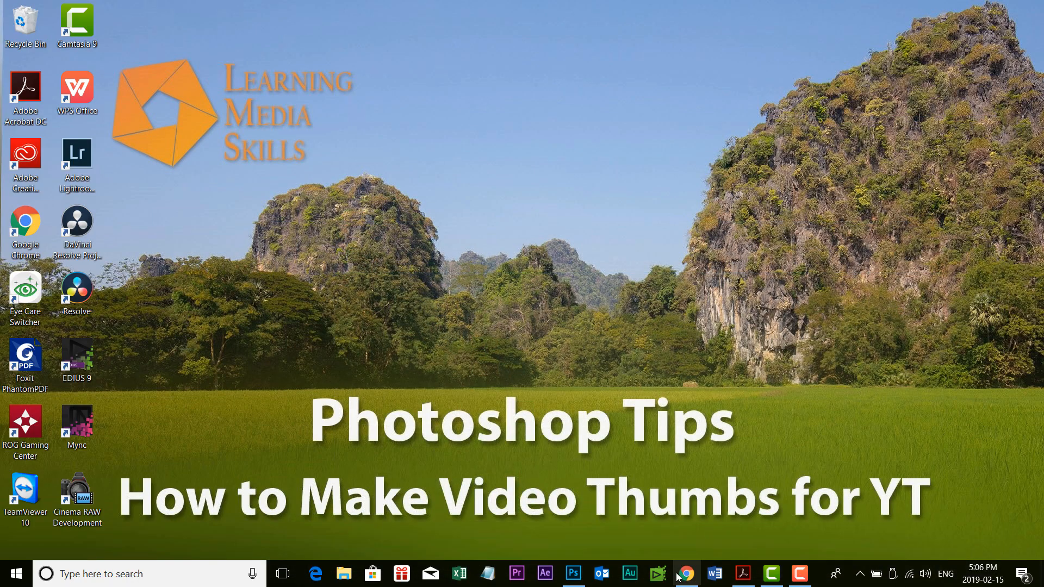
left_click(573, 573)
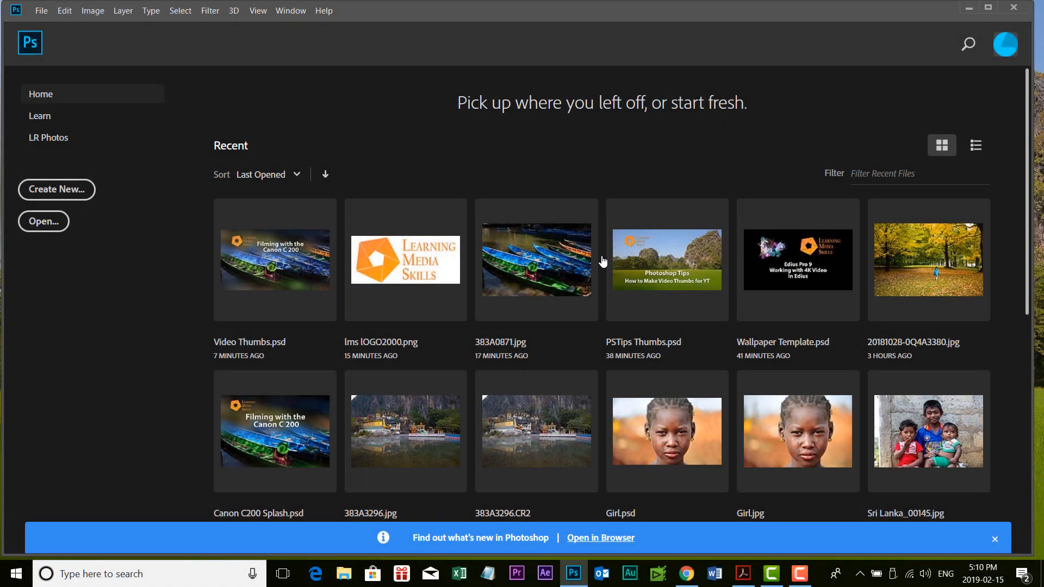
- Create a new document from the HDTV 1080p film and video preset, 1920 x 1080 px at 72 ppi
left_click(44, 12)
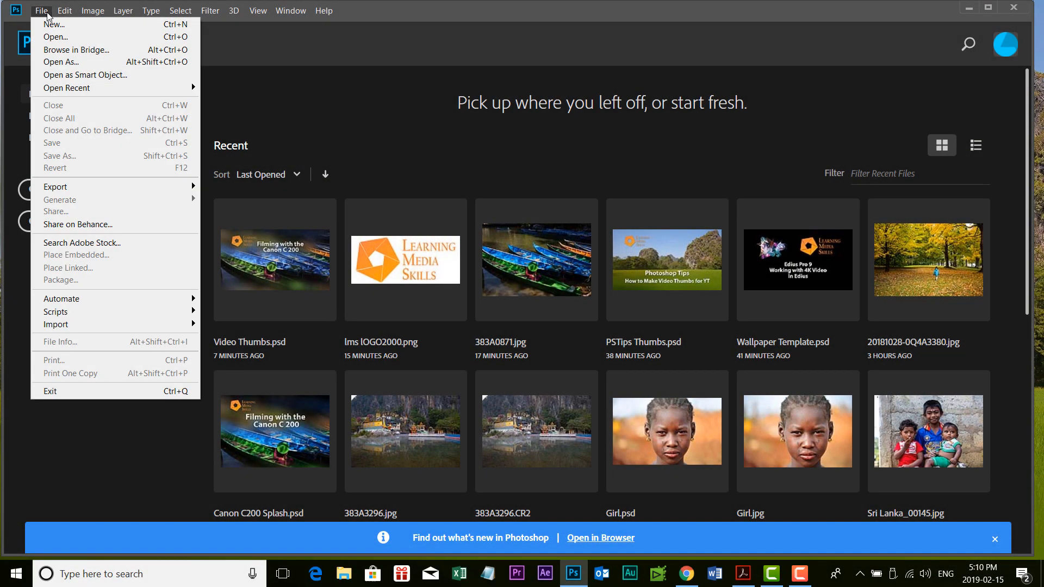
left_click(51, 25)
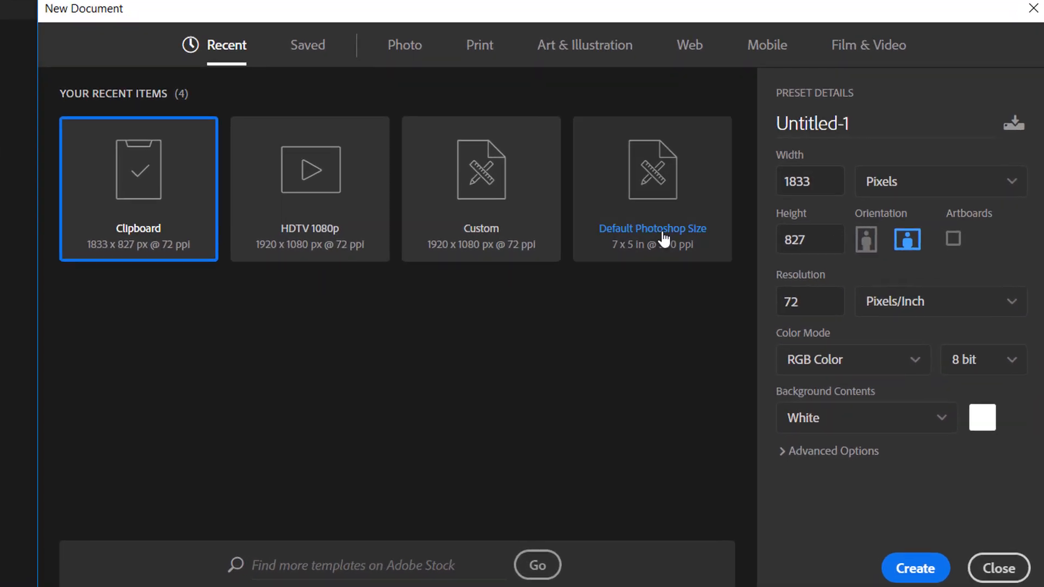
left_click(872, 42)
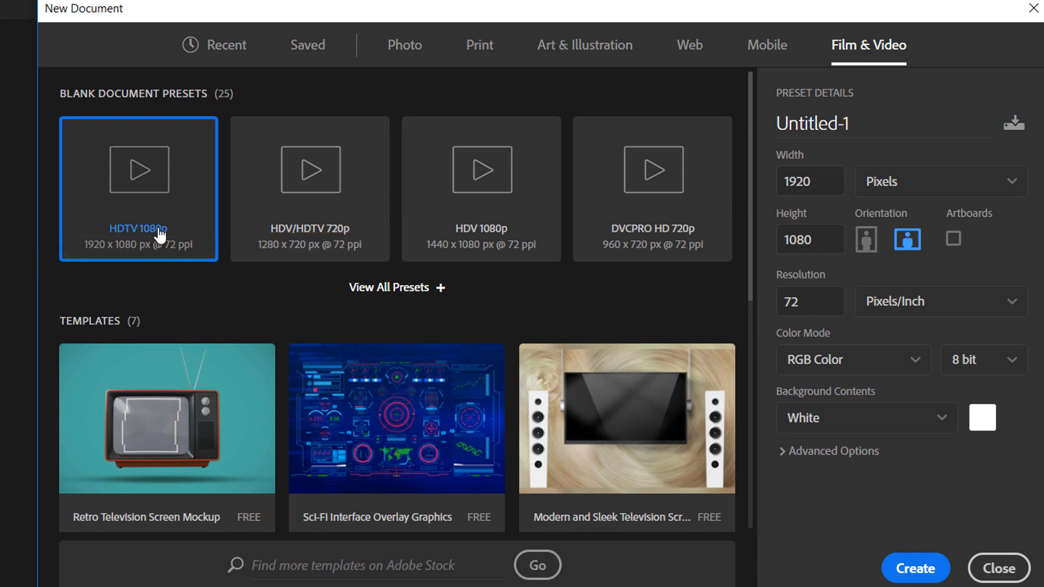
double_click(172, 206)
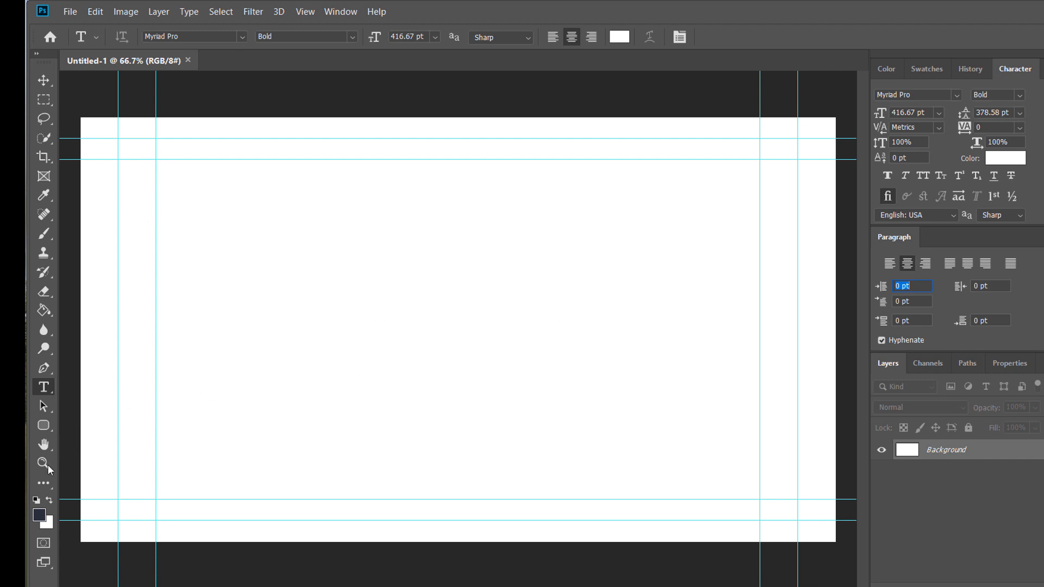
key("i")
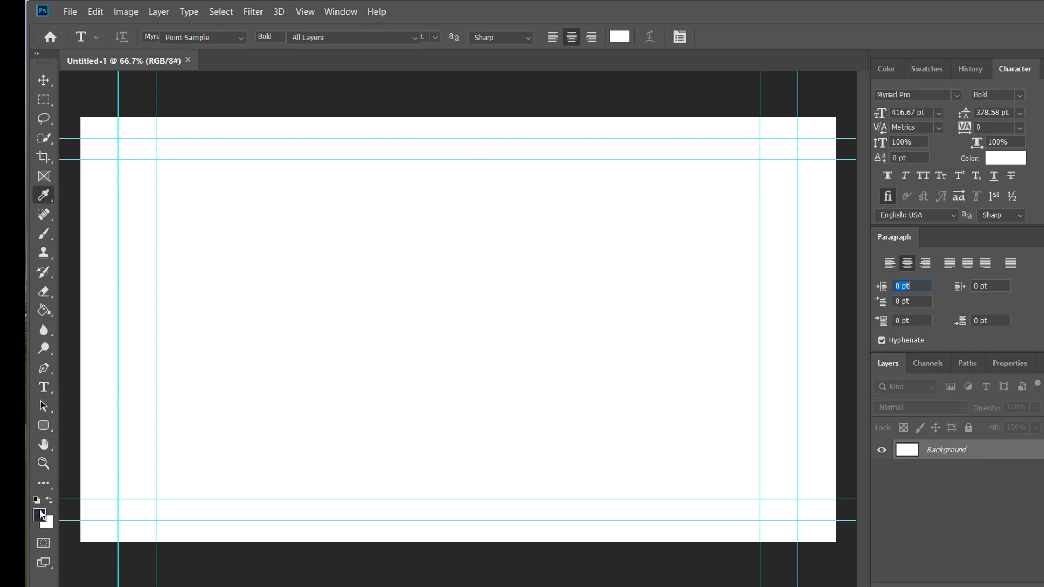
left_click(40, 514)
left_click(541, 214)
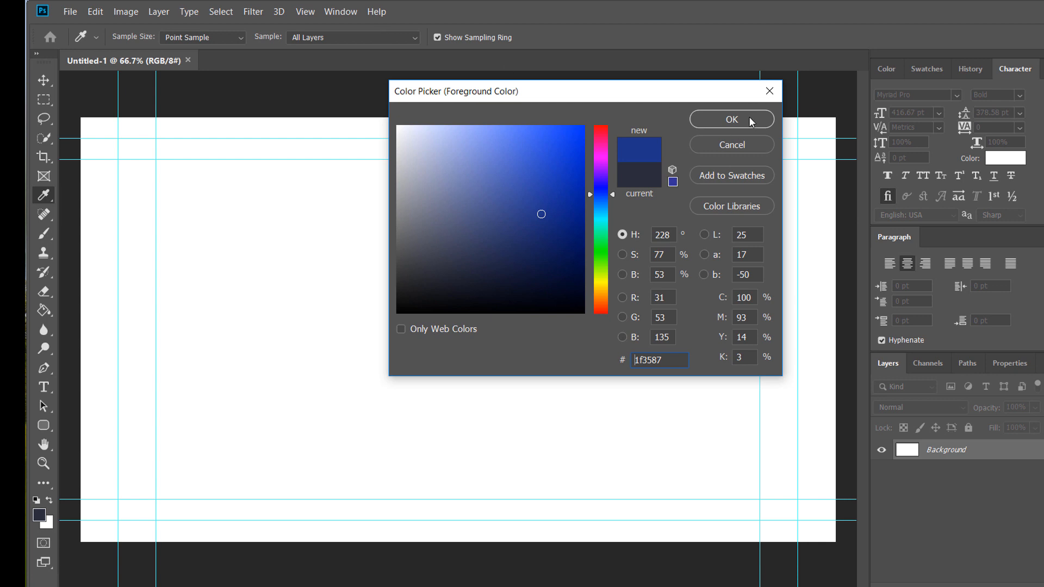
left_click(769, 92)
- Open the photo 383A0871.jpg
key("t")
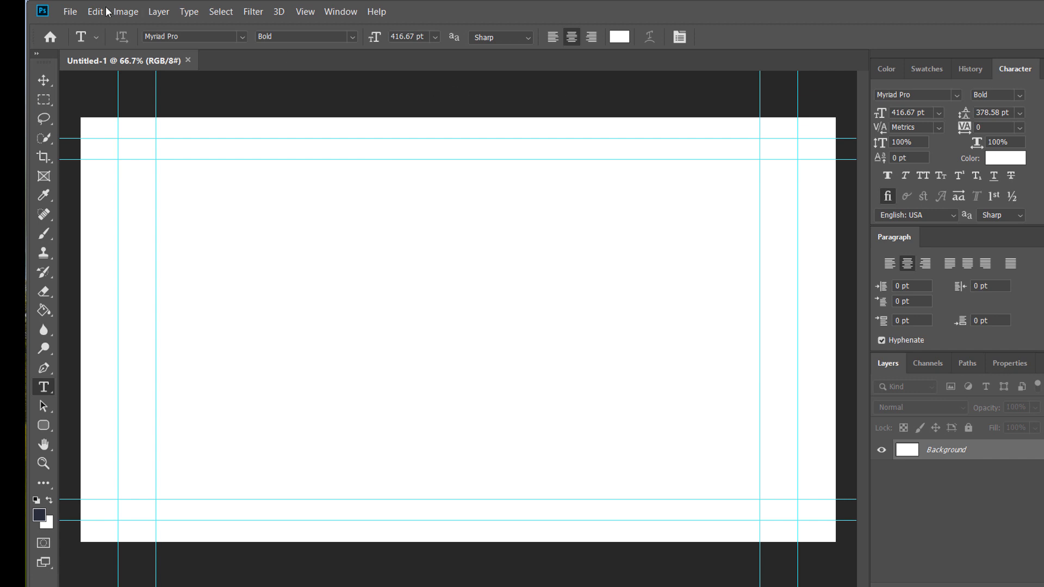
left_click(70, 11)
left_click(85, 41)
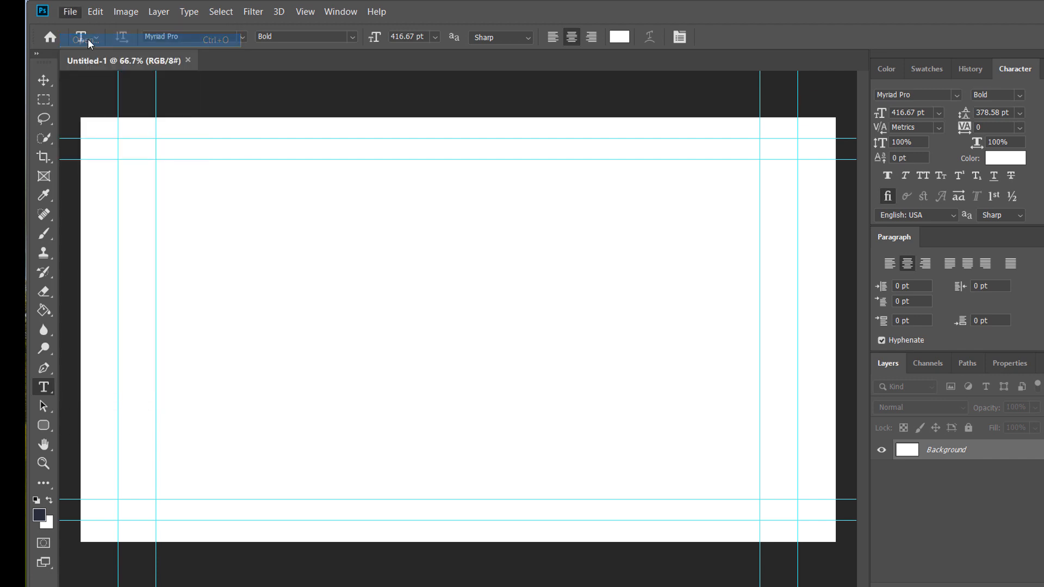
double_click(267, 113)
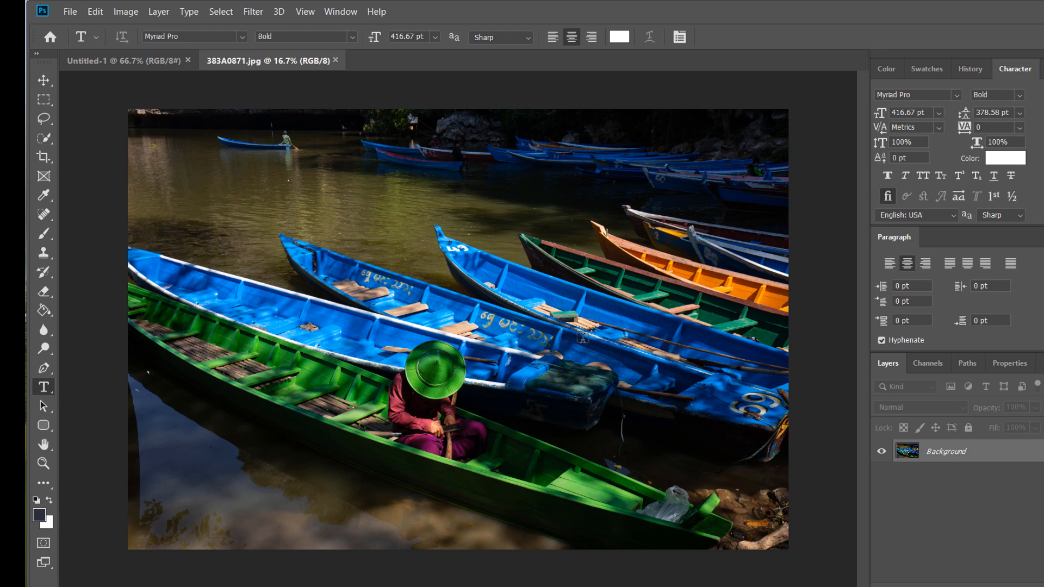
- Resize the boat photo to 2000 px wide with constrained proportions
key("ctrl+alt+i")
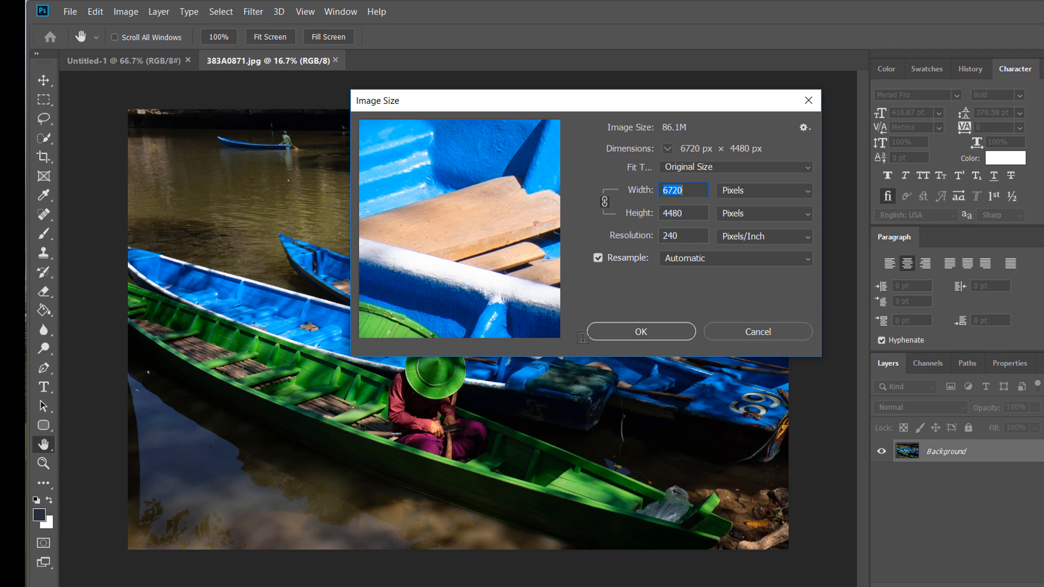
type("200")
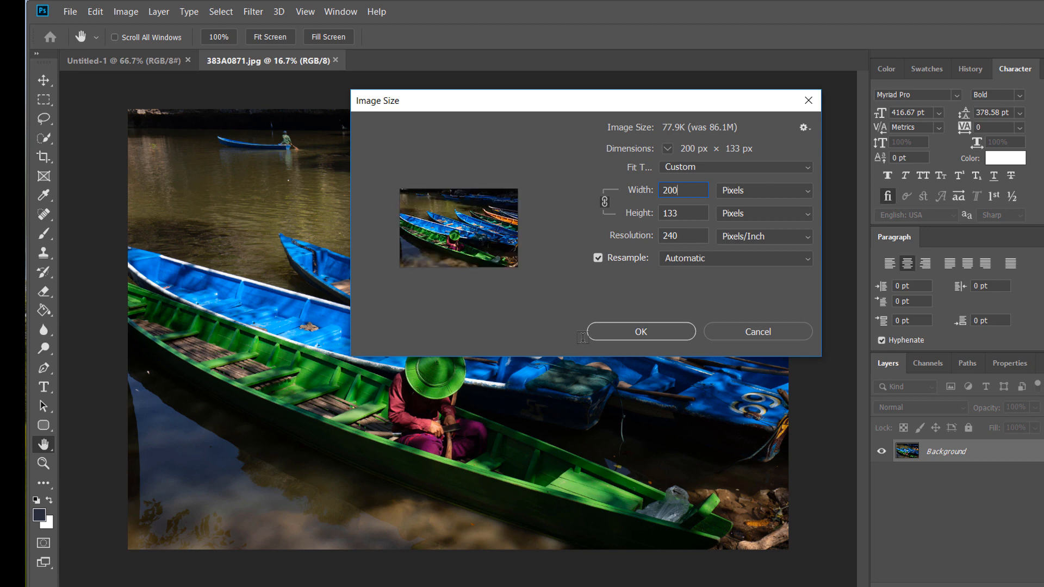
type("0")
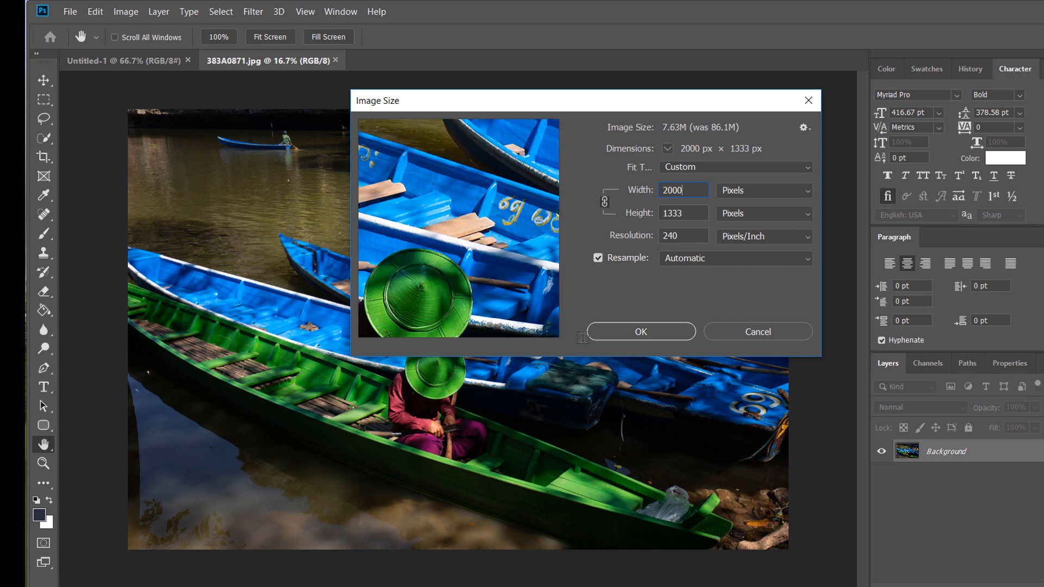
key("Return")
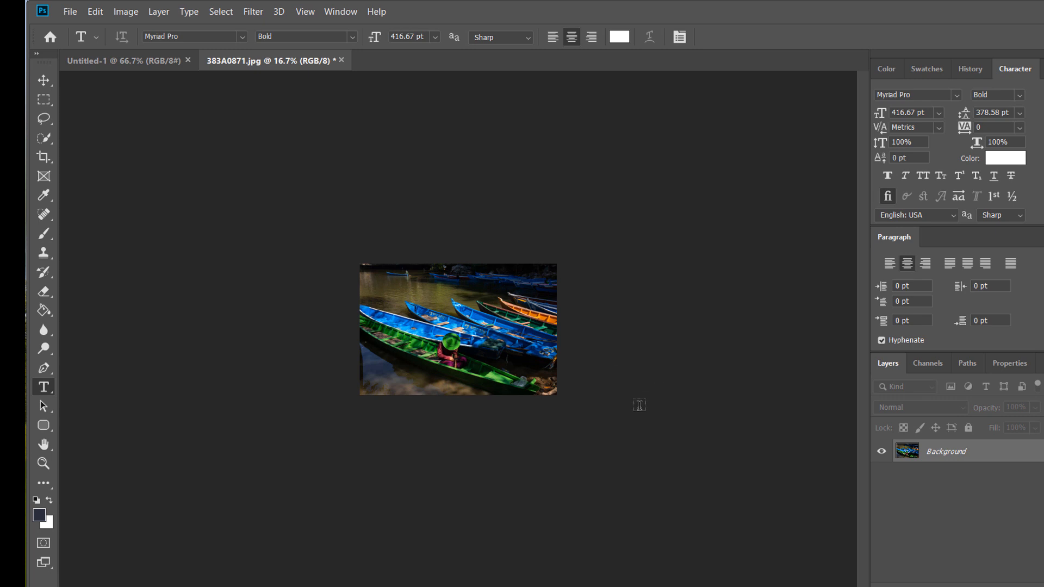
- Copy the entire boat photo and paste it into the Untitled-1 document as a new layer
key("ctrl+a")
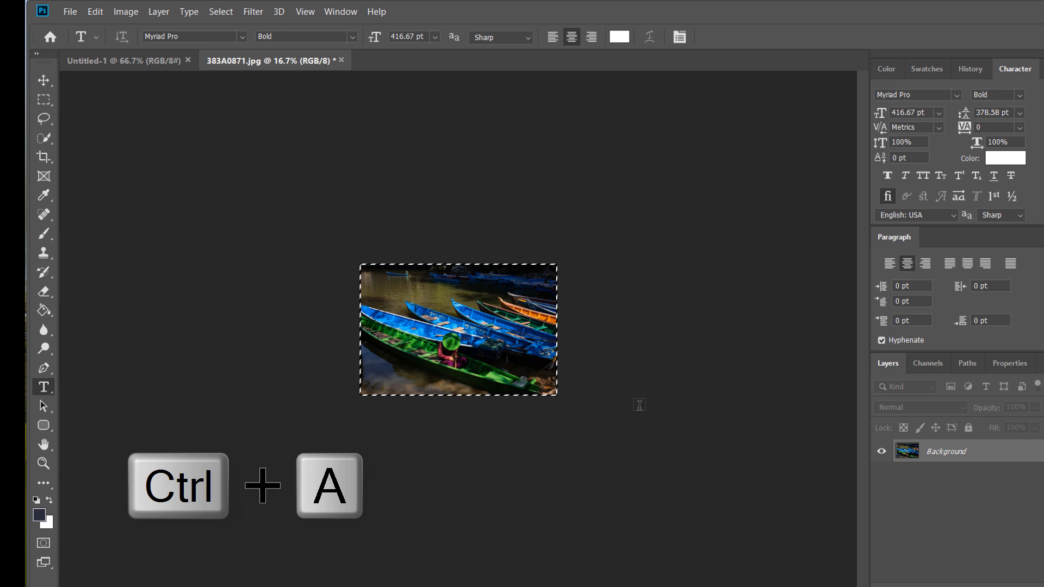
key("ctrl+c")
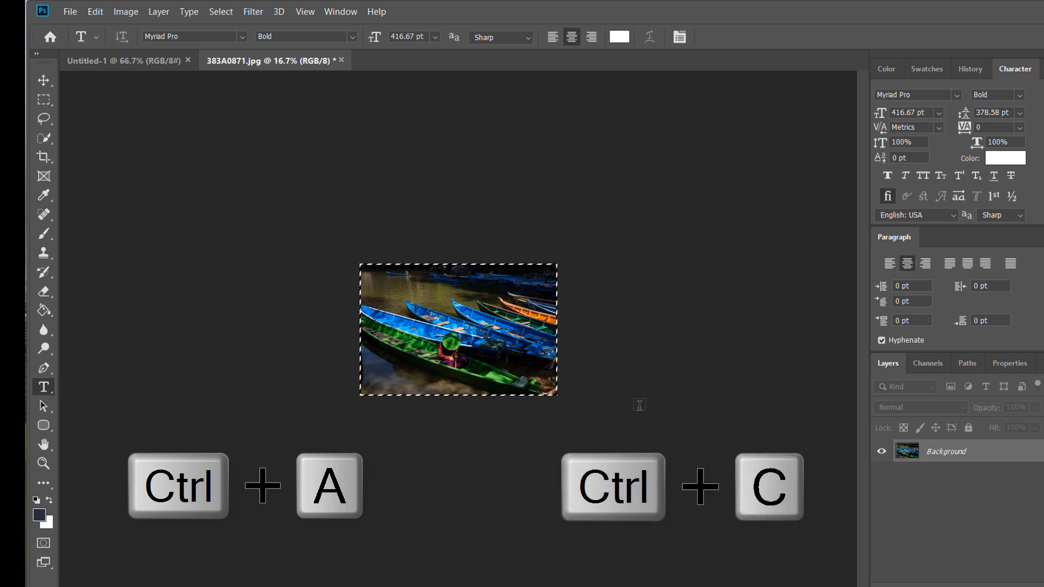
left_click(116, 60)
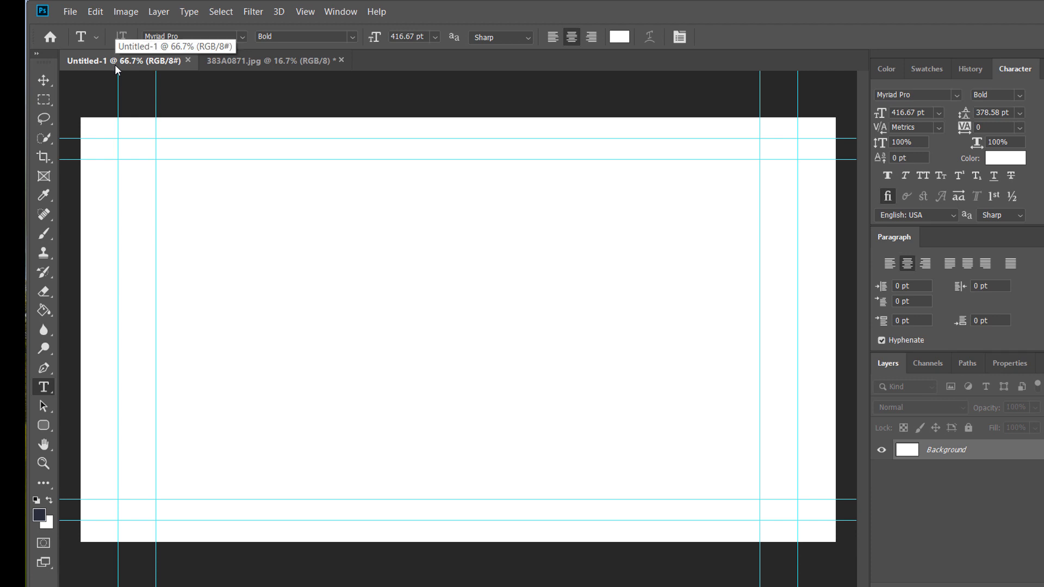
key("ctrl+v")
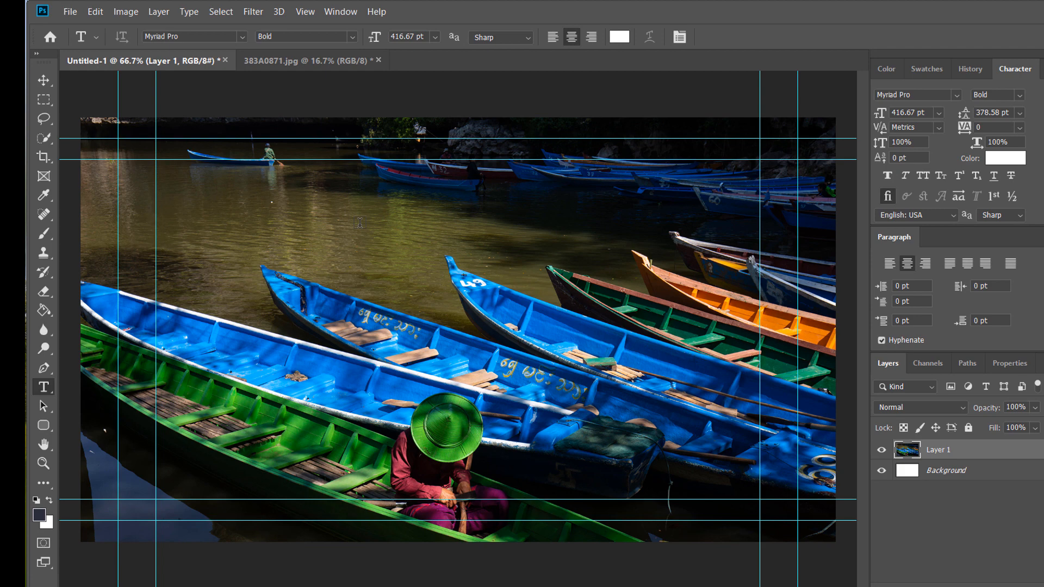
- Move the pasted boat photo slightly upward within the canvas
key("ctrl+minus")
key("ctrl+minus")
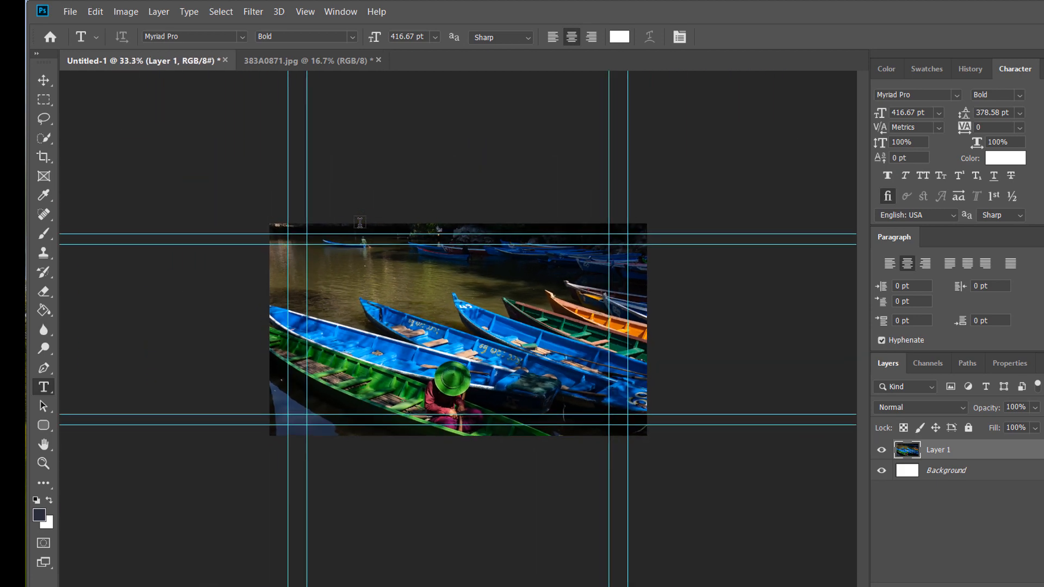
left_click(44, 81)
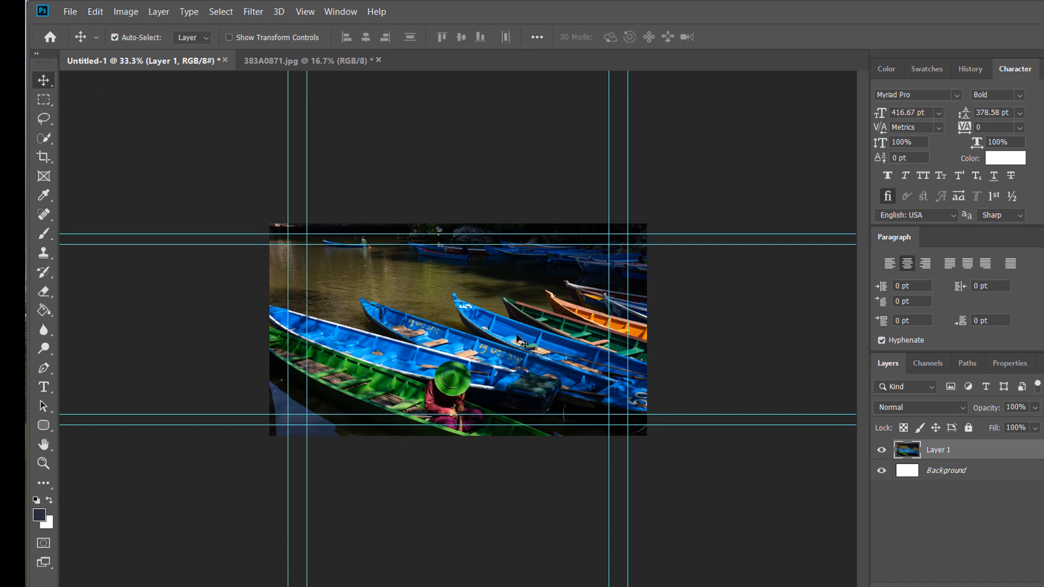
mouse_move(517, 340)
left_mouse_down()
mouse_move(493, 360)
mouse_move(497, 315)
mouse_move(534, 302)
mouse_move(512, 308)
mouse_move(511, 322)
left_mouse_up()
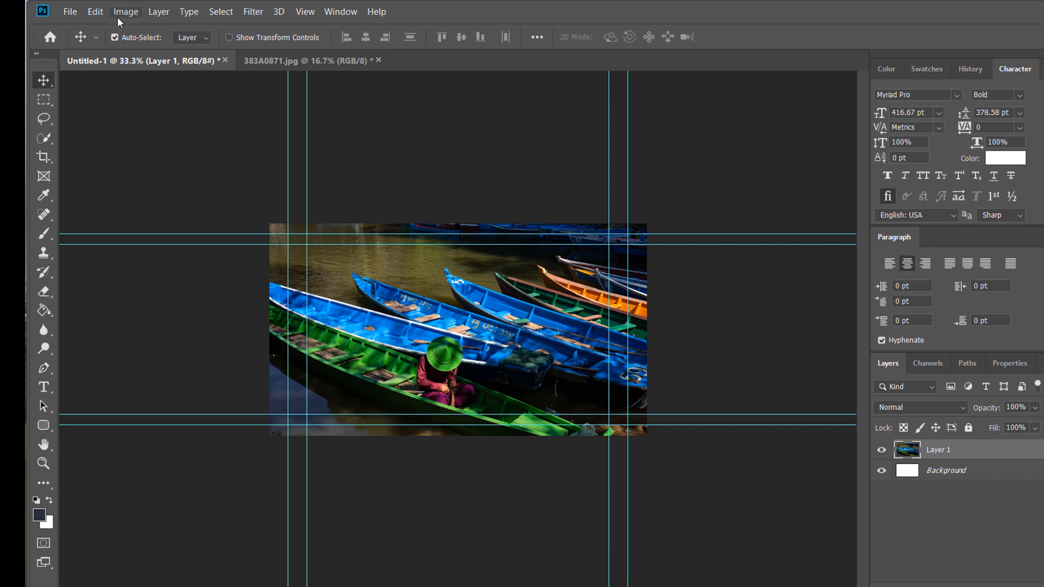
- Open the logo file lms lOGO2000.png
left_click(70, 12)
left_click(84, 39)
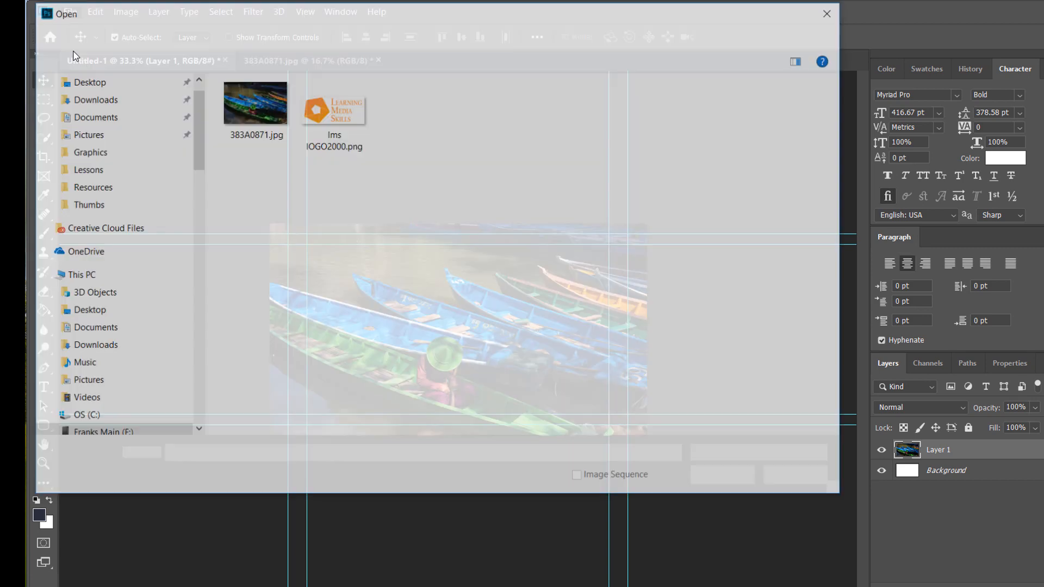
double_click(339, 119)
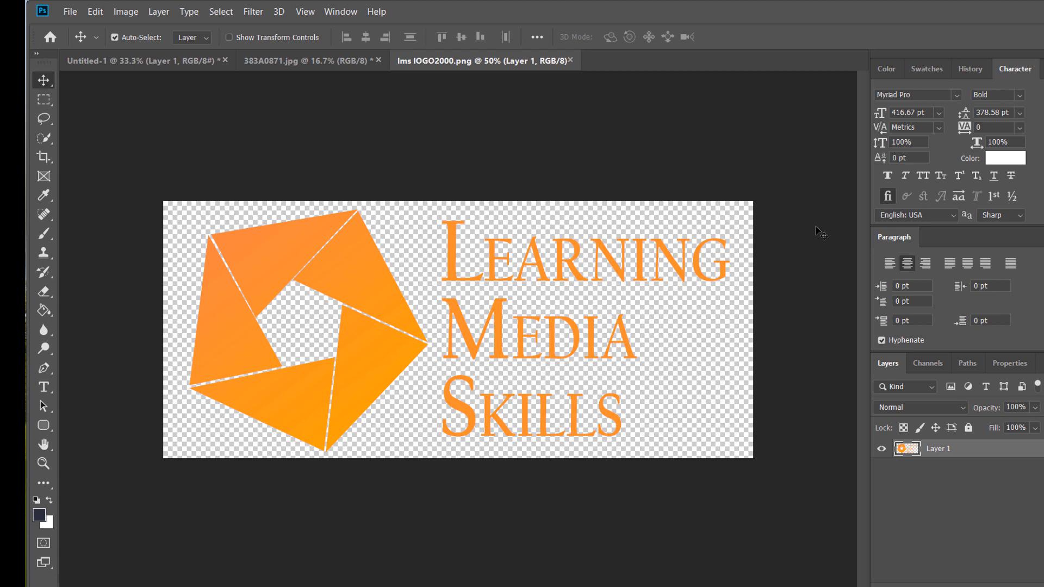
- Copy the whole logo and paste it into the Untitled-1 document
key("ctrl+a")
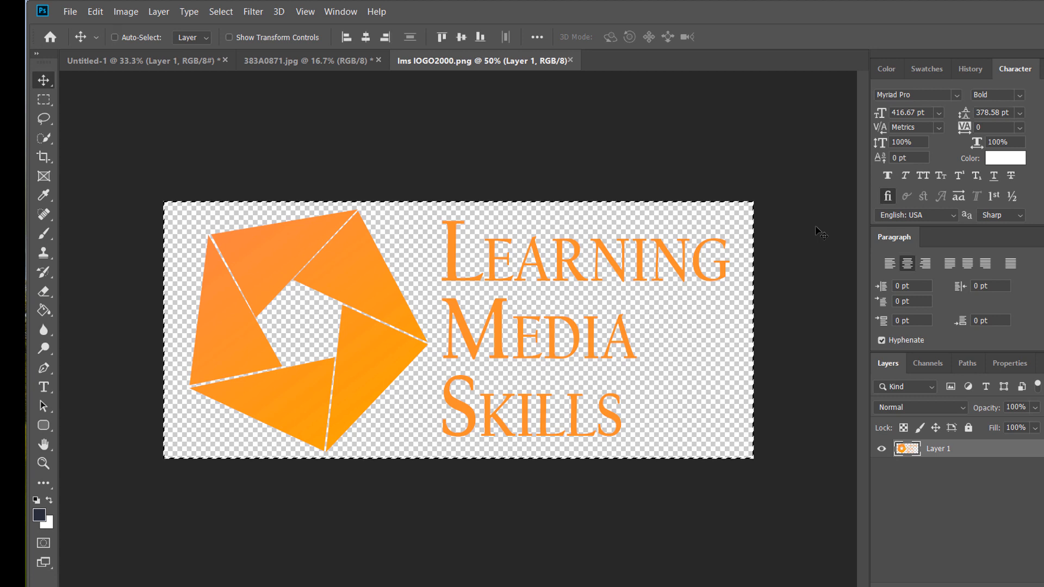
left_click(154, 61)
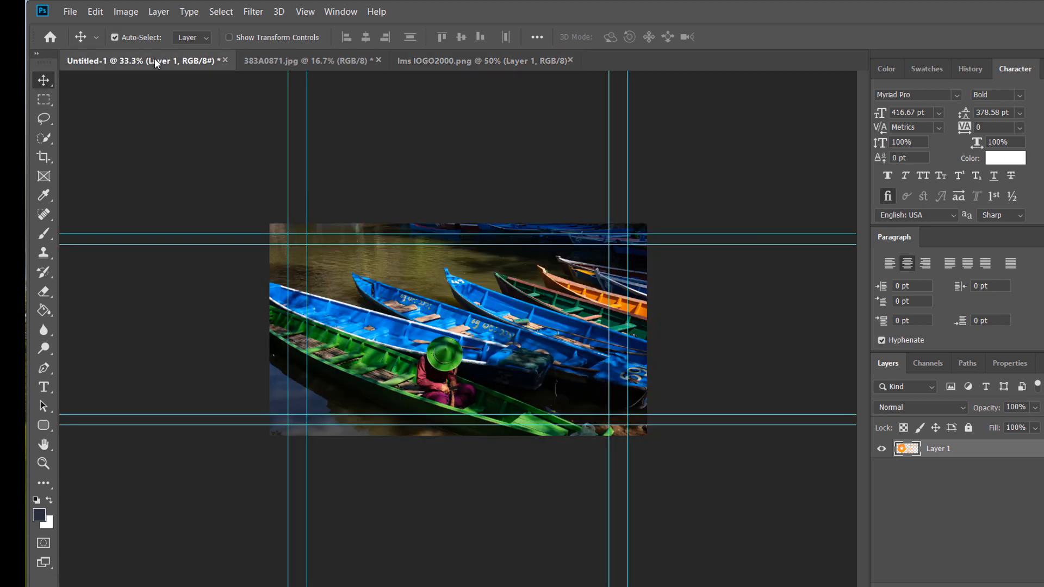
key("ctrl+v")
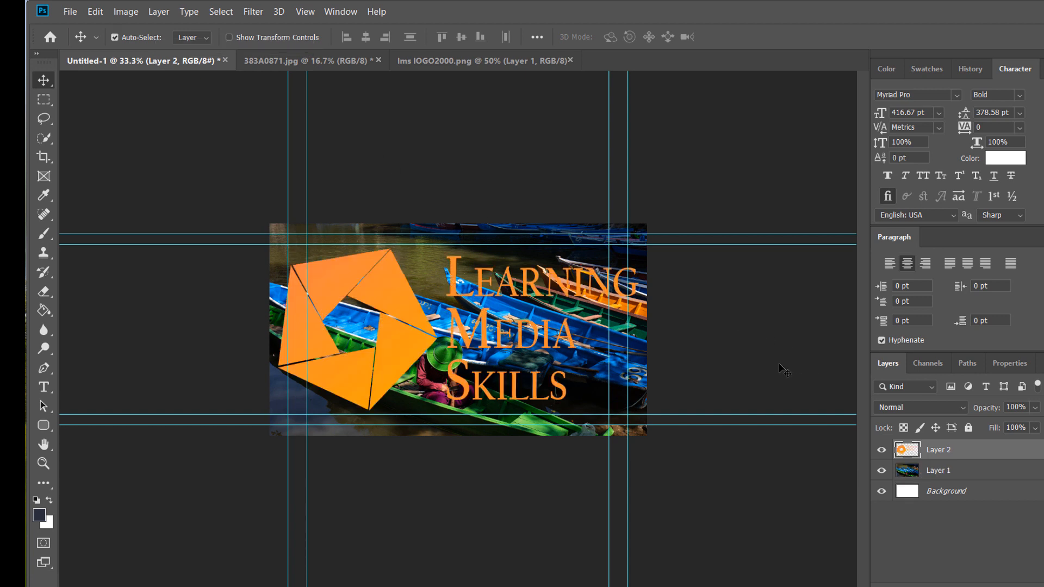
- Scale the logo down to about a third of its size and place it in the photo's upper-left area
key("ctrl+t")
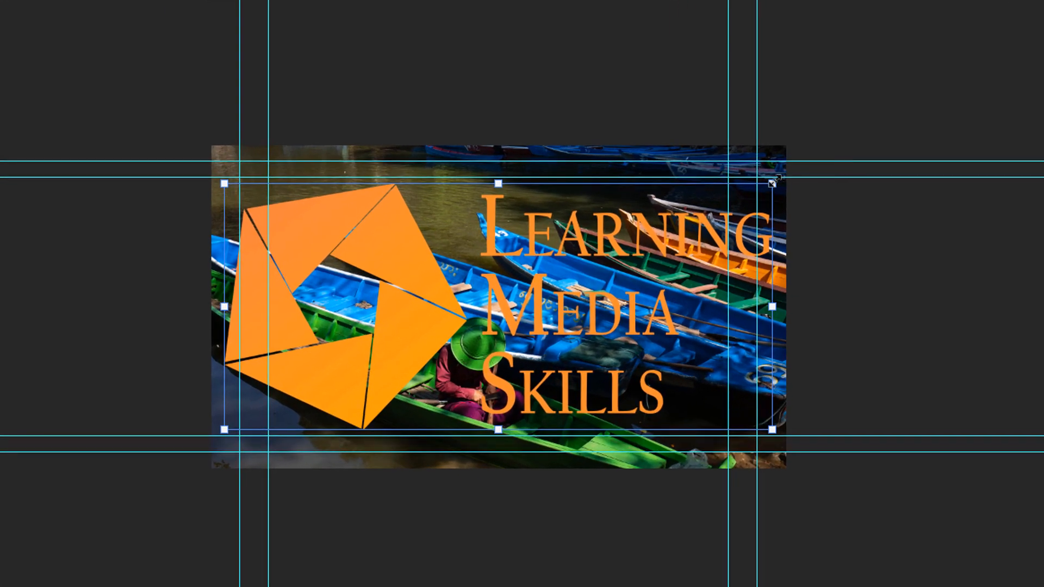
left_click_drag(772, 183, 386, 328)
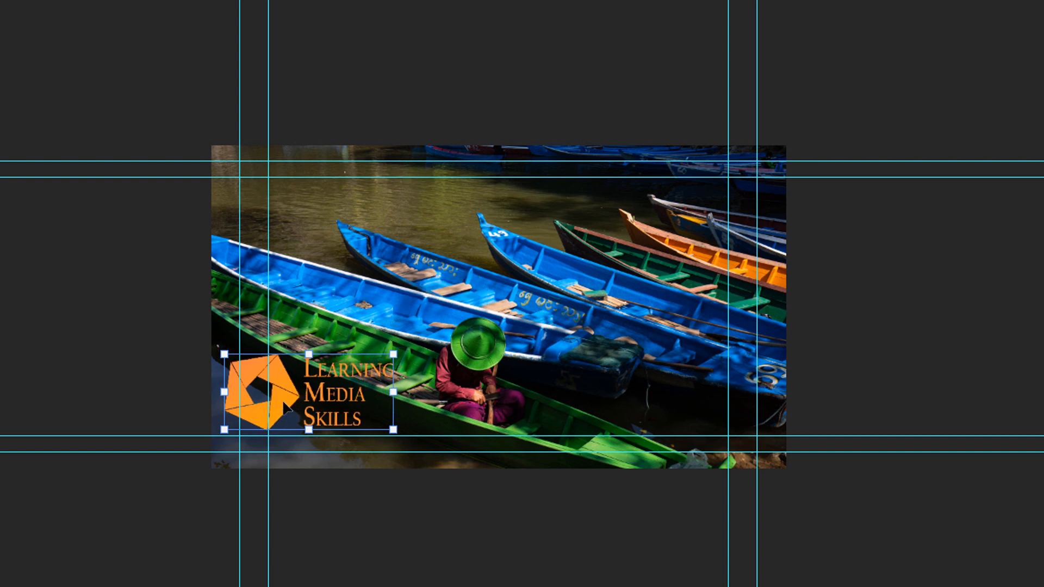
key("Return")
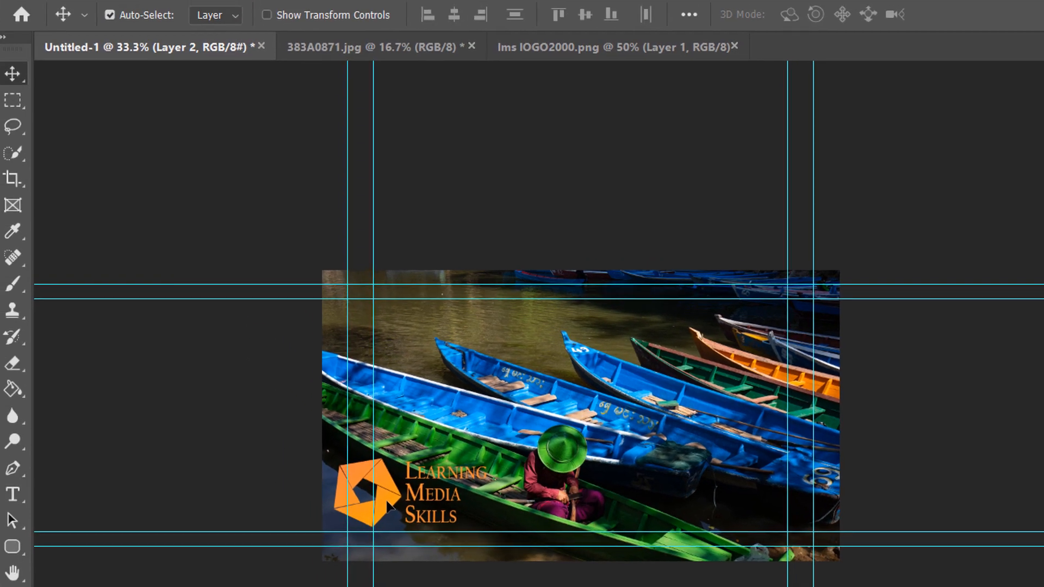
left_click_drag(284, 404, 350, 287)
left_click_drag(455, 409, 431, 352)
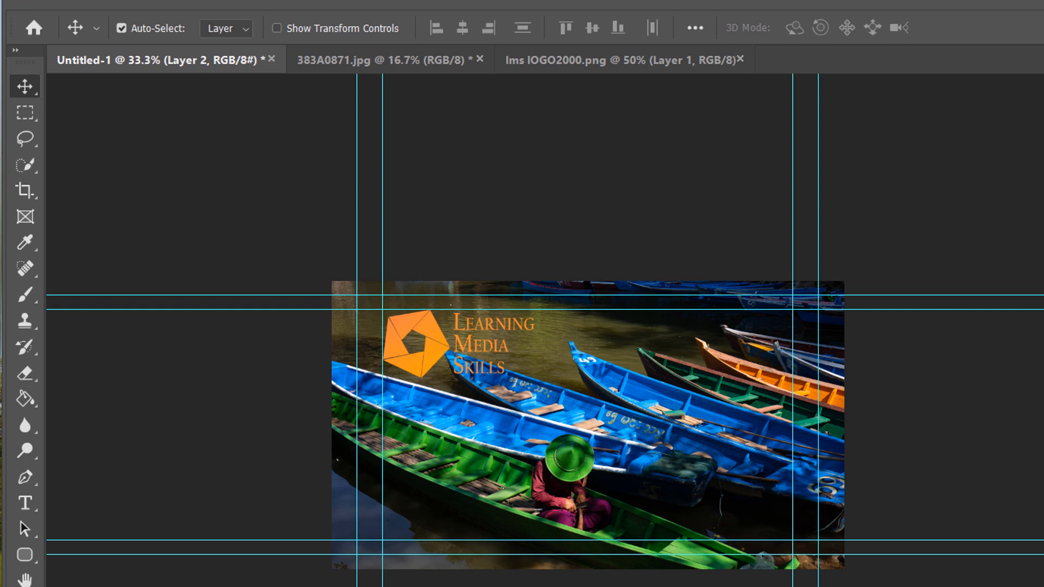
- Start a horizontal text box right of the logo and set the font size to 130 pt
left_click(25, 503)
right_click(25, 505)
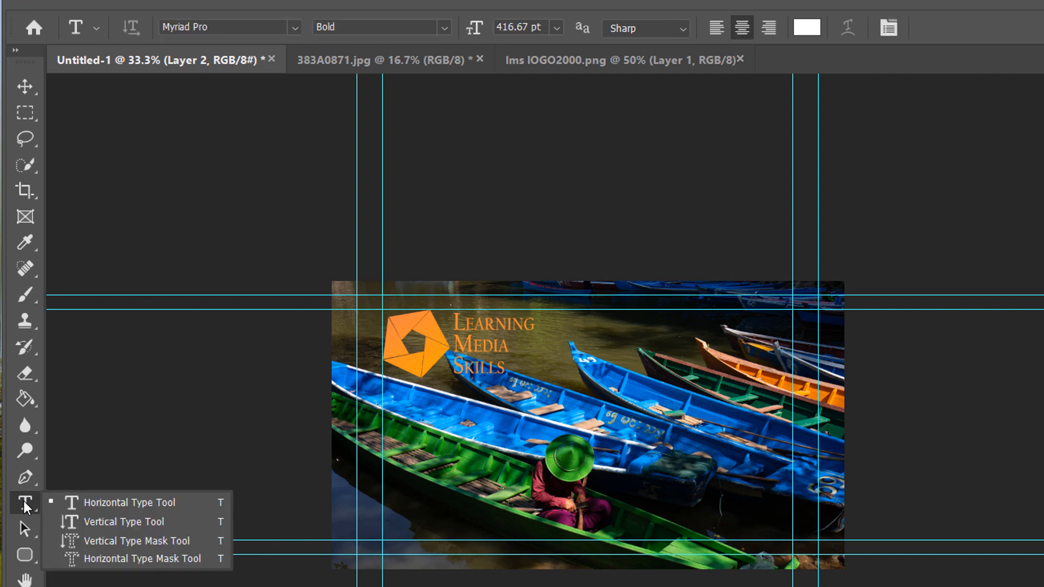
left_click(79, 504)
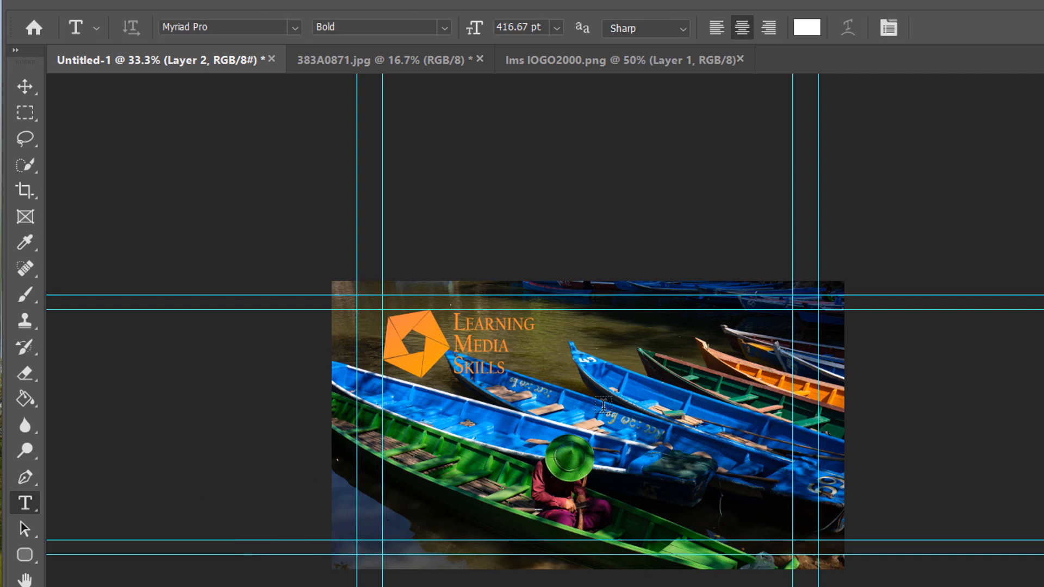
left_click(548, 362)
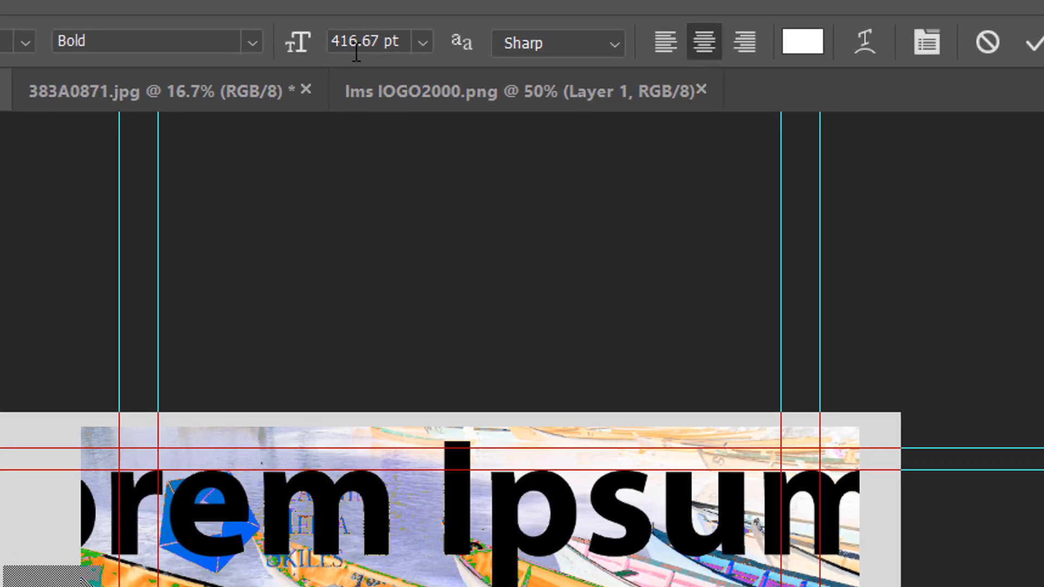
left_click(378, 37)
left_click_drag(379, 37, 321, 36)
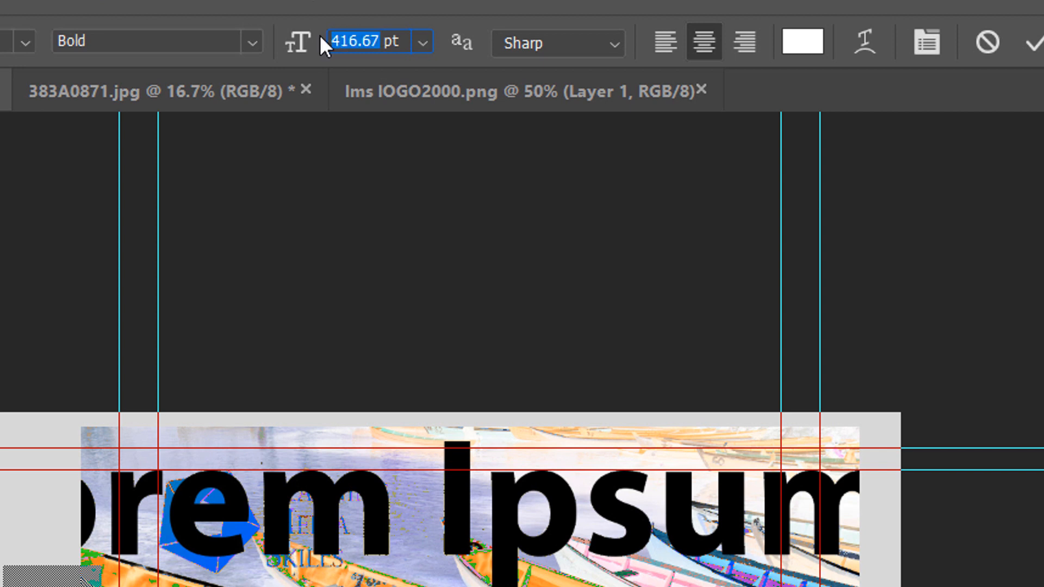
type("130")
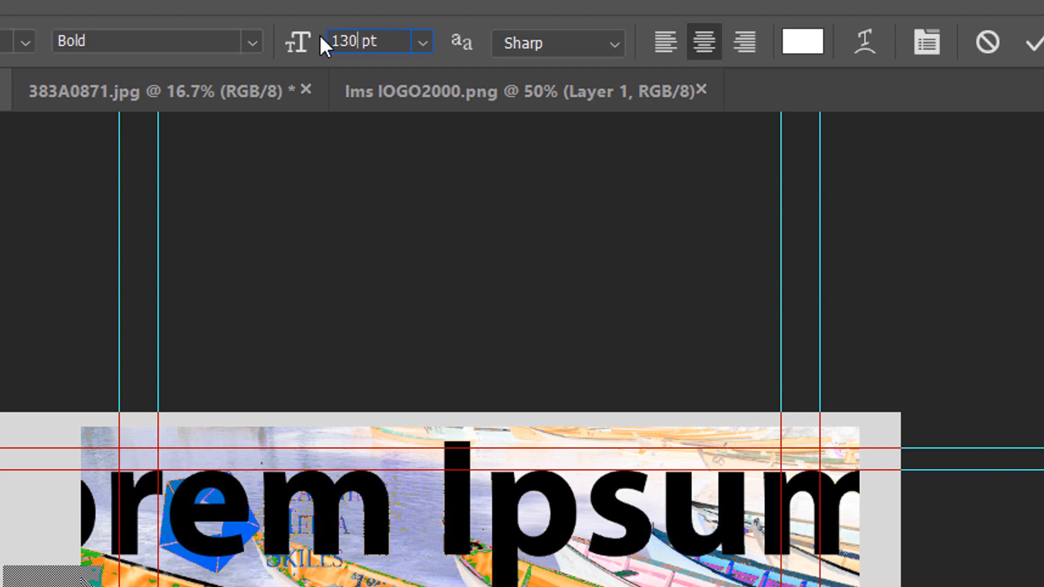
key("Return")
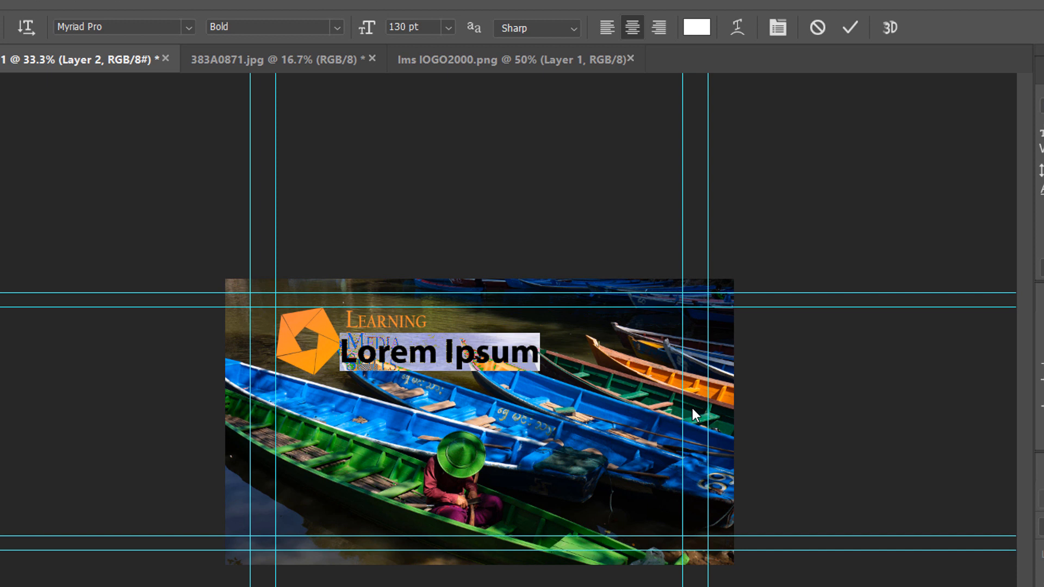
- Type the title "Filming with the" and, two lines below, "Canon C200"
type("Fil")
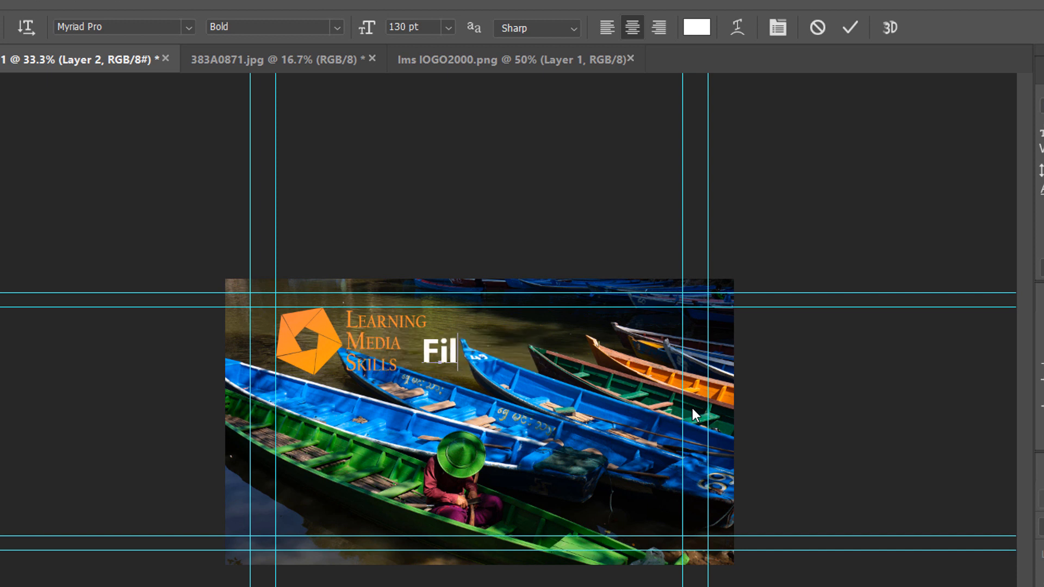
type("ming with the")
key("Return")
key("Return")
type("Canon C200")
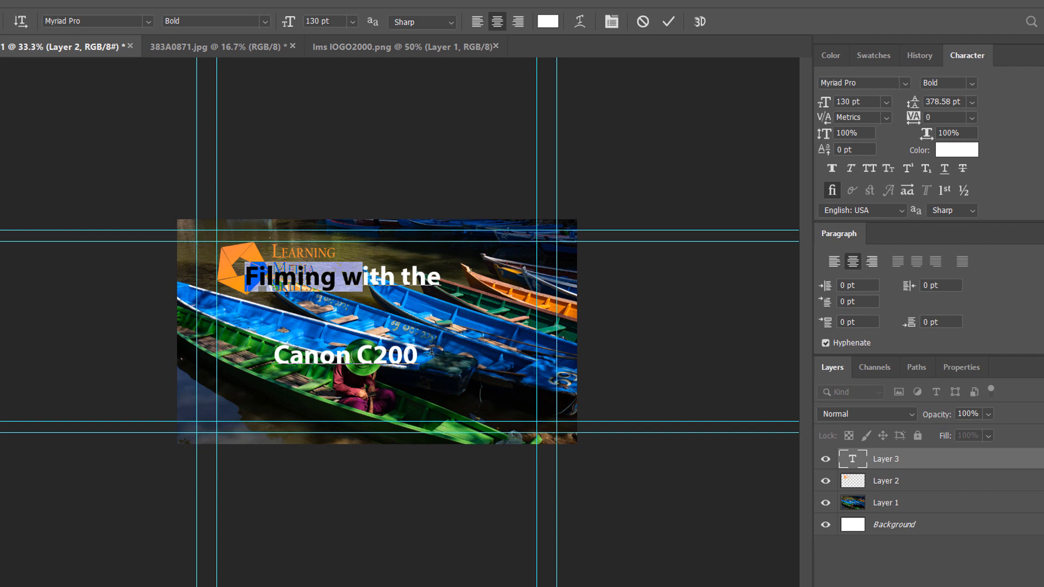
- Reduce the title's leading to about 121.58 pt, commit the text and move it beside the logo
left_click_drag(298, 332, 588, 477)
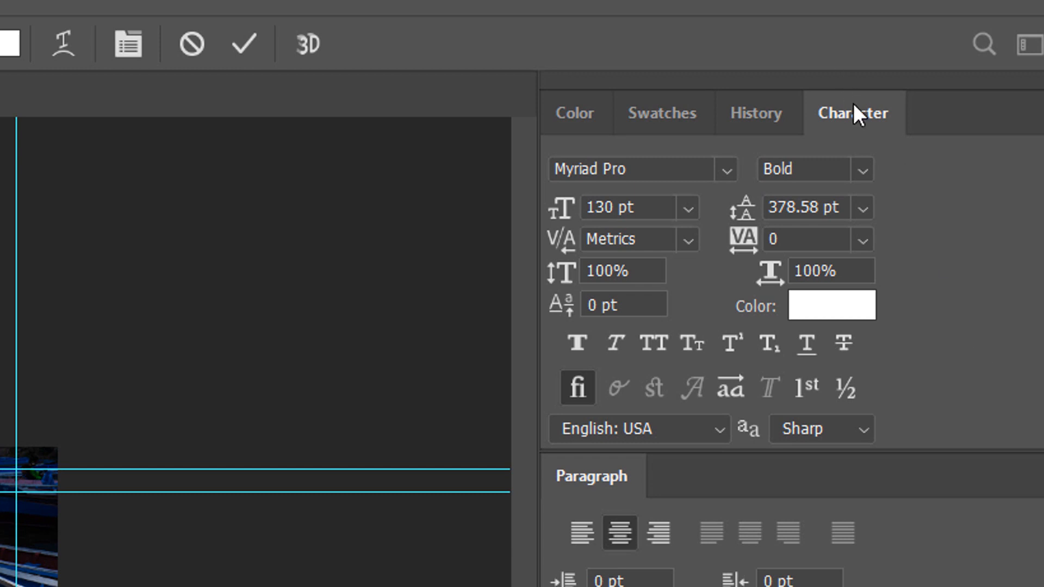
left_click_drag(852, 105, 303, 165)
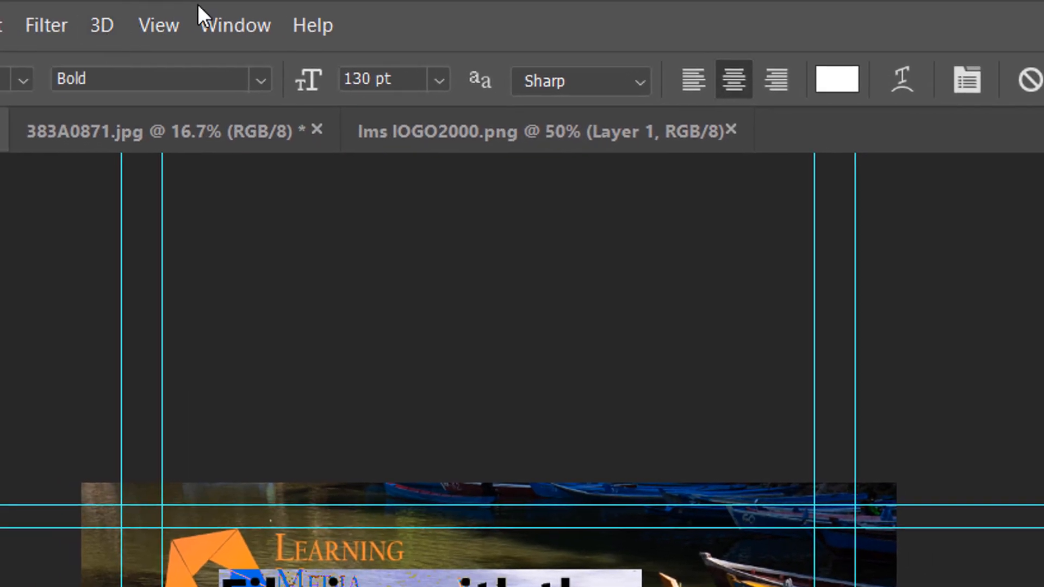
left_click(219, 21)
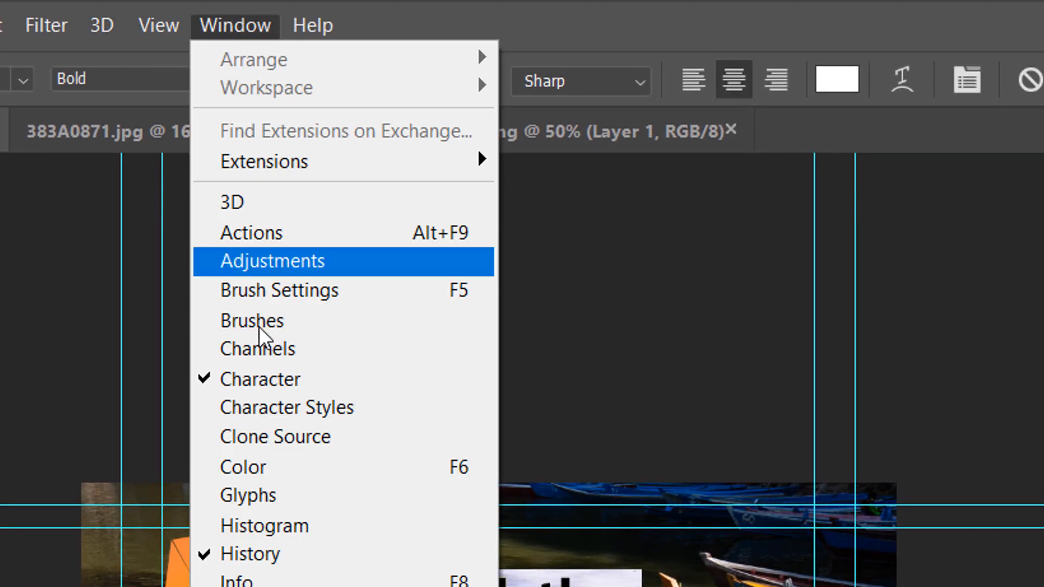
left_click(270, 378)
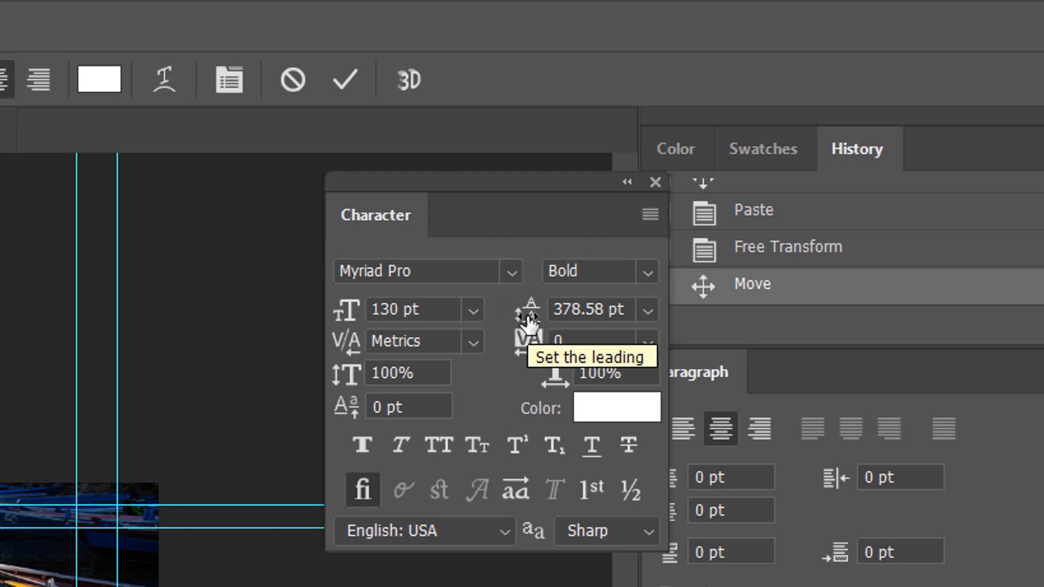
left_click(554, 310)
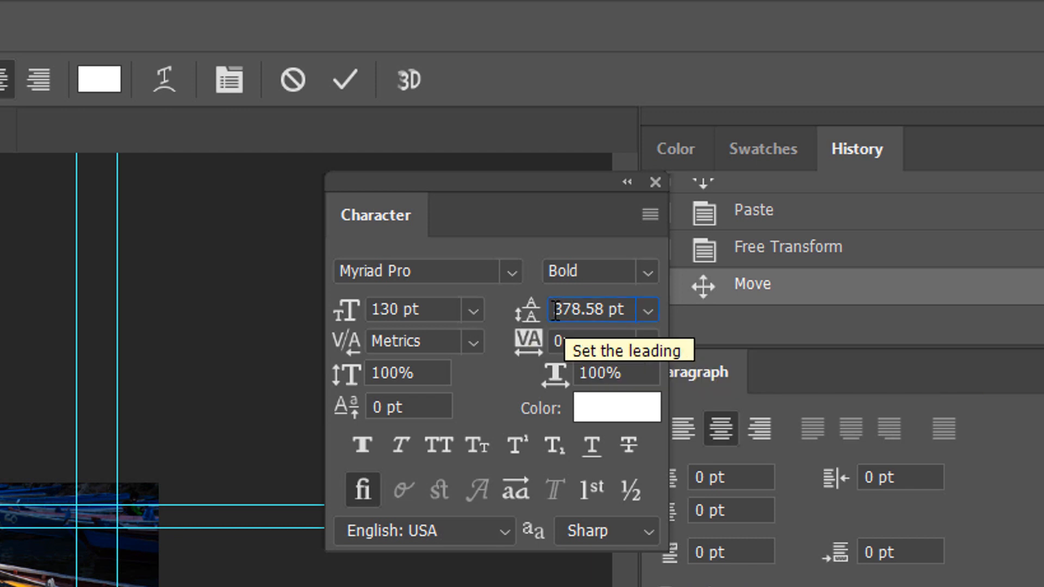
left_click(531, 323)
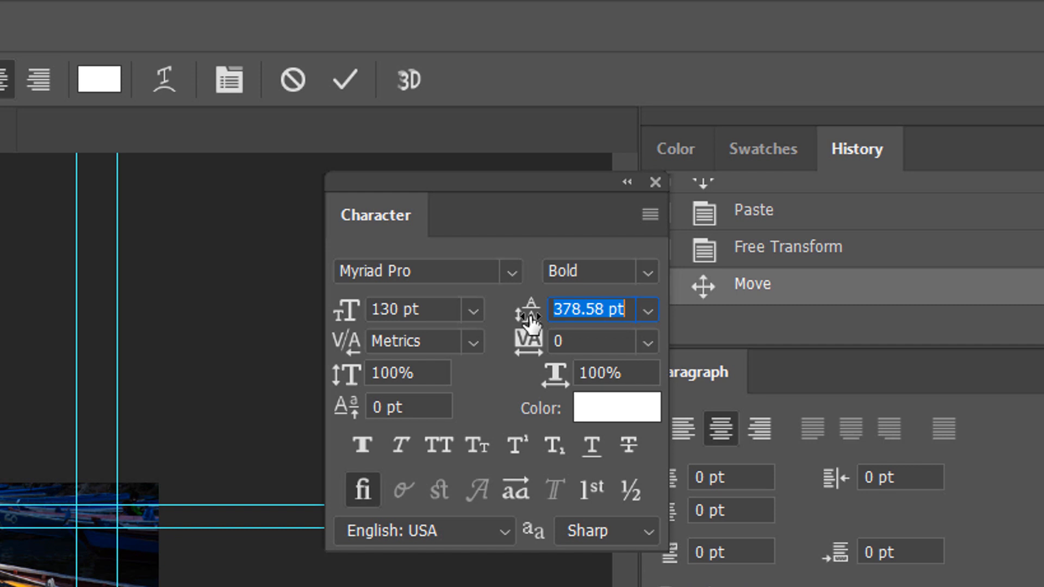
left_click_drag(531, 323, 130, 343)
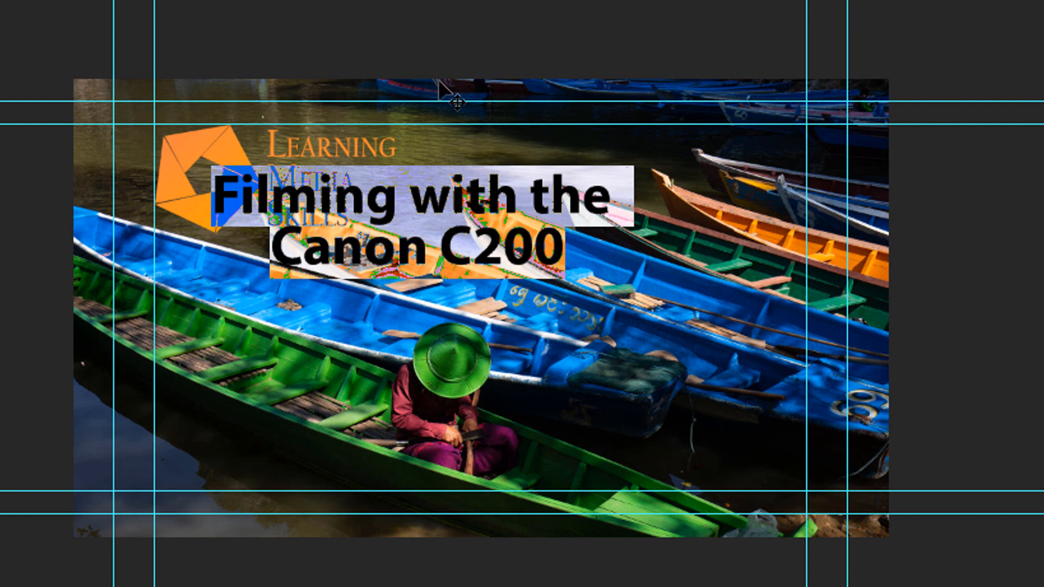
key("ctrl+Return")
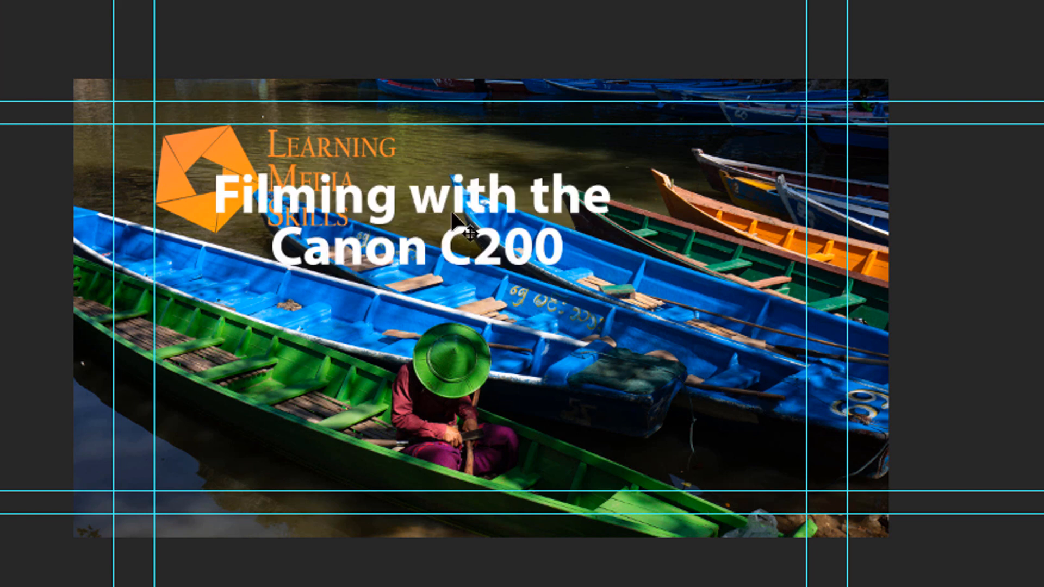
left_click_drag(494, 210, 605, 236)
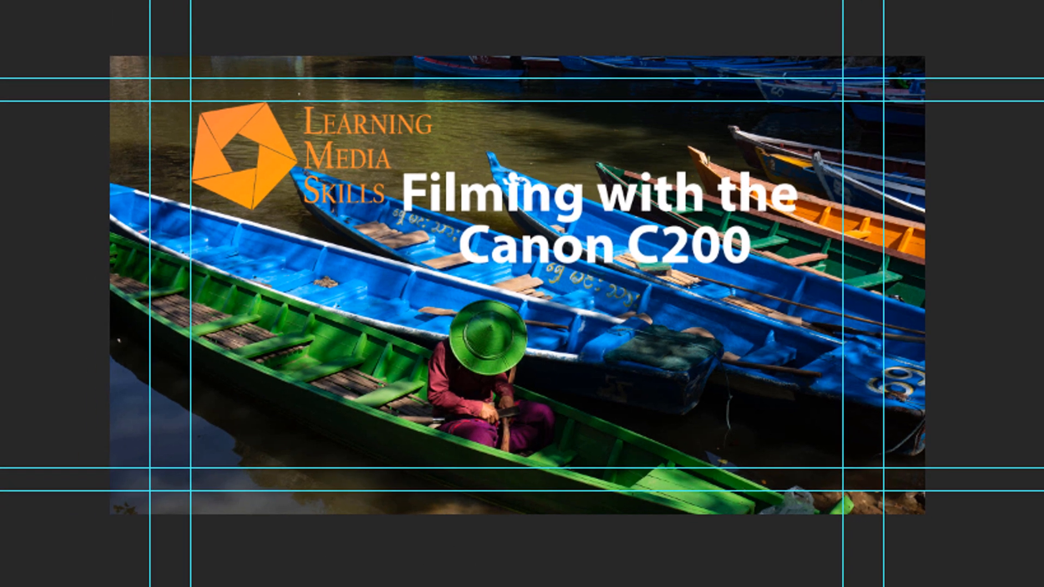
- Draw a rounded rectangle about 14.75 x 4.25 in over the title text
left_click(55, 226)
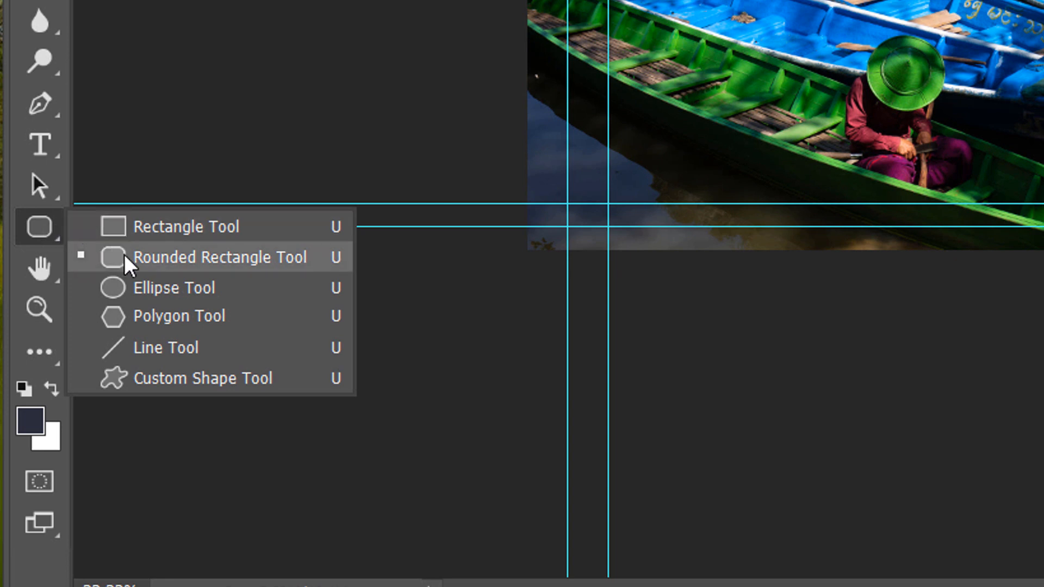
left_click(125, 259)
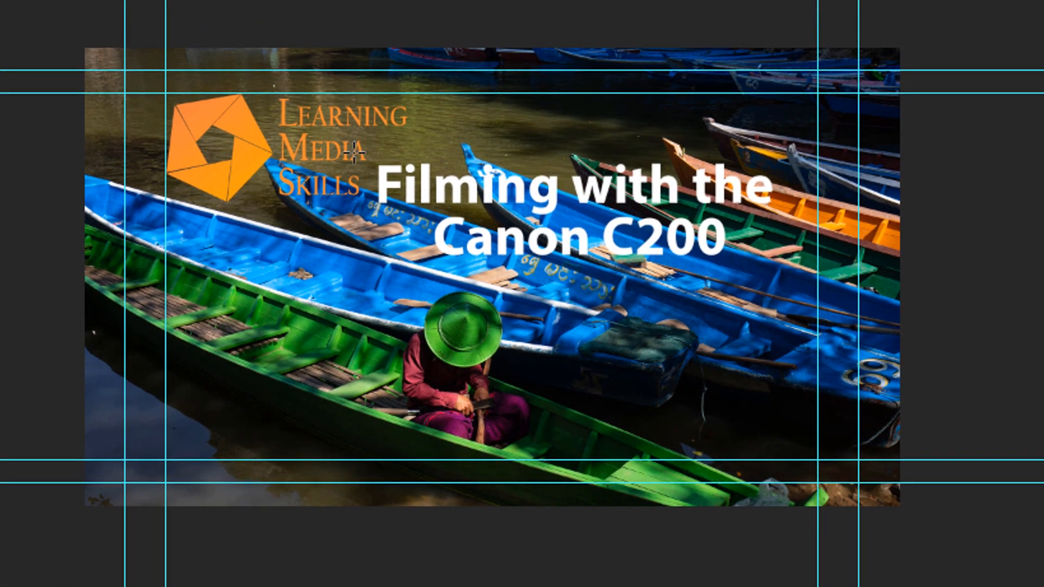
left_click_drag(354, 153, 803, 282)
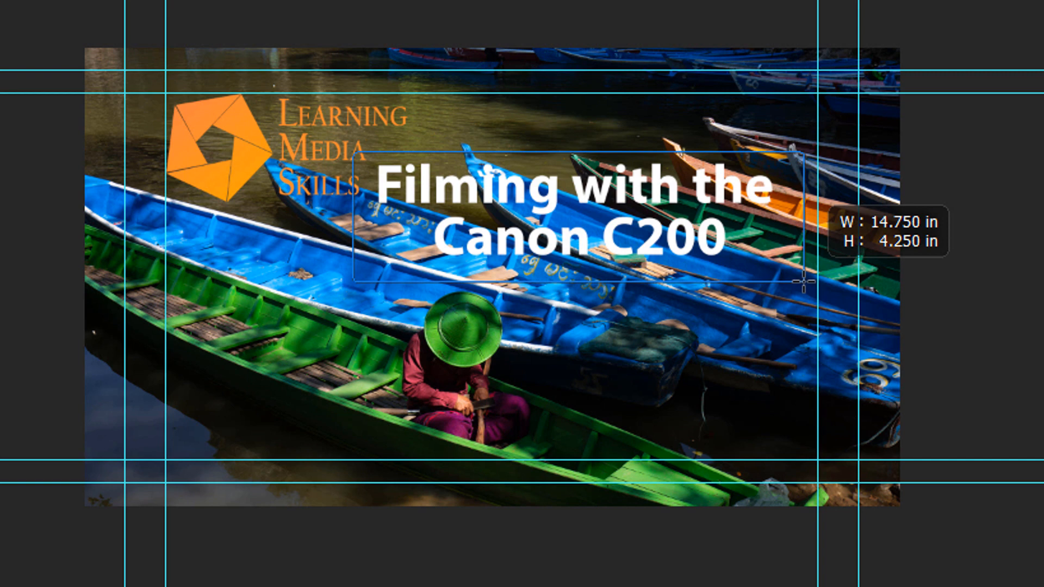
left_click_drag(803, 281, 803, 281)
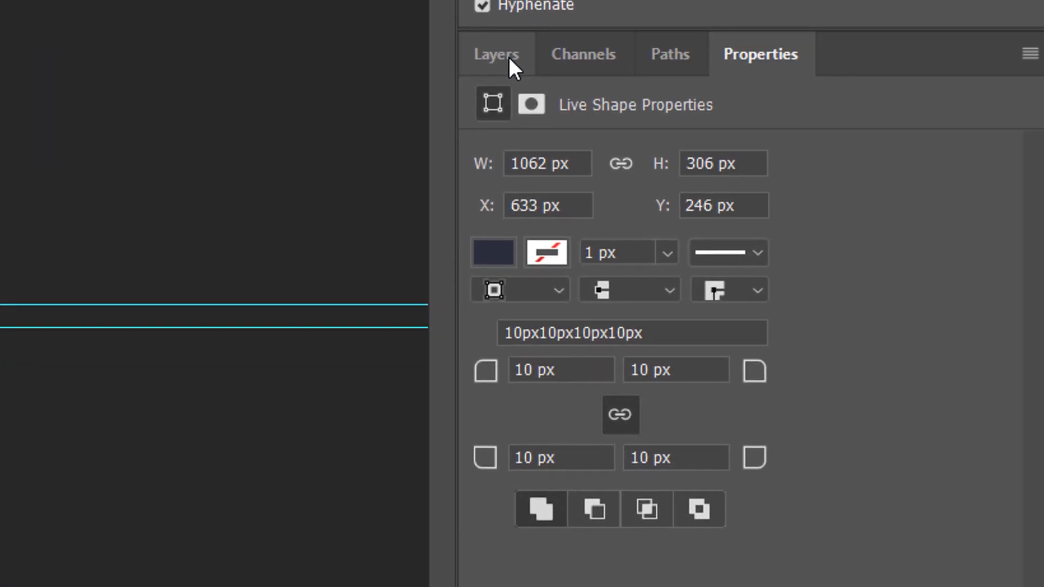
- Move the rounded rectangle layer below the text layer and lower its opacity to about 53%
left_click(508, 57)
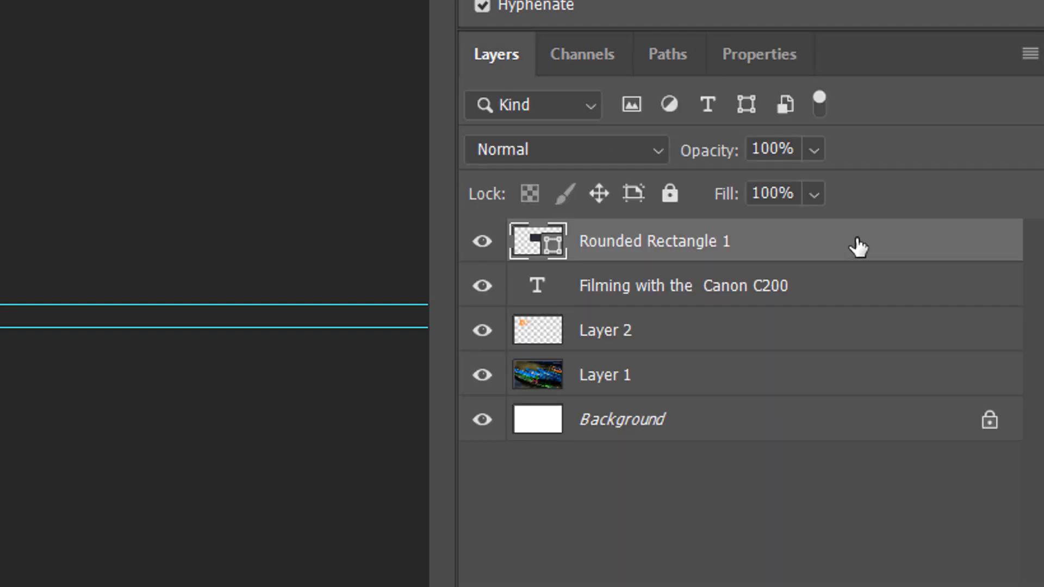
left_click_drag(858, 251, 881, 308)
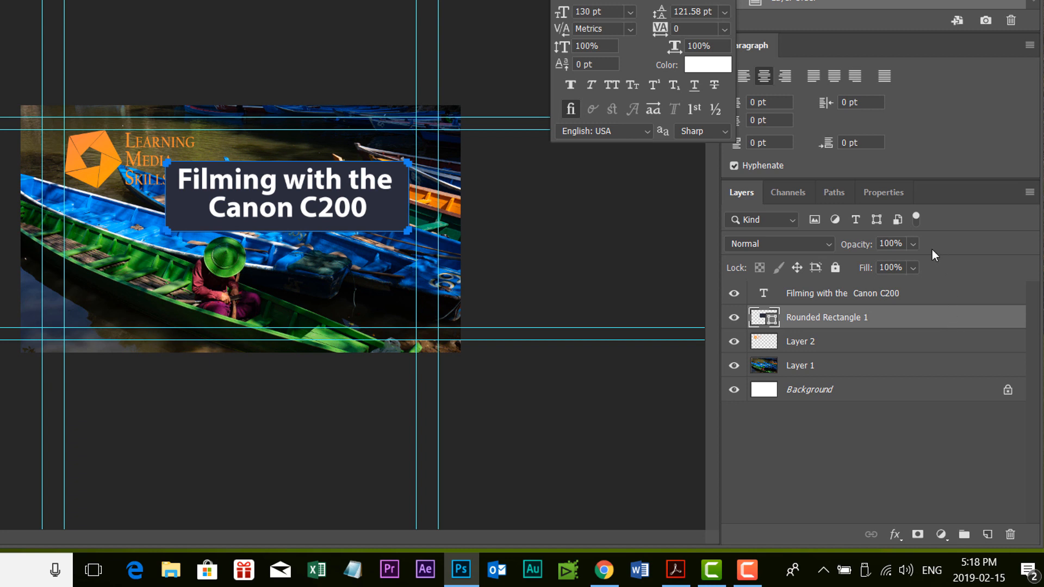
left_click(913, 244)
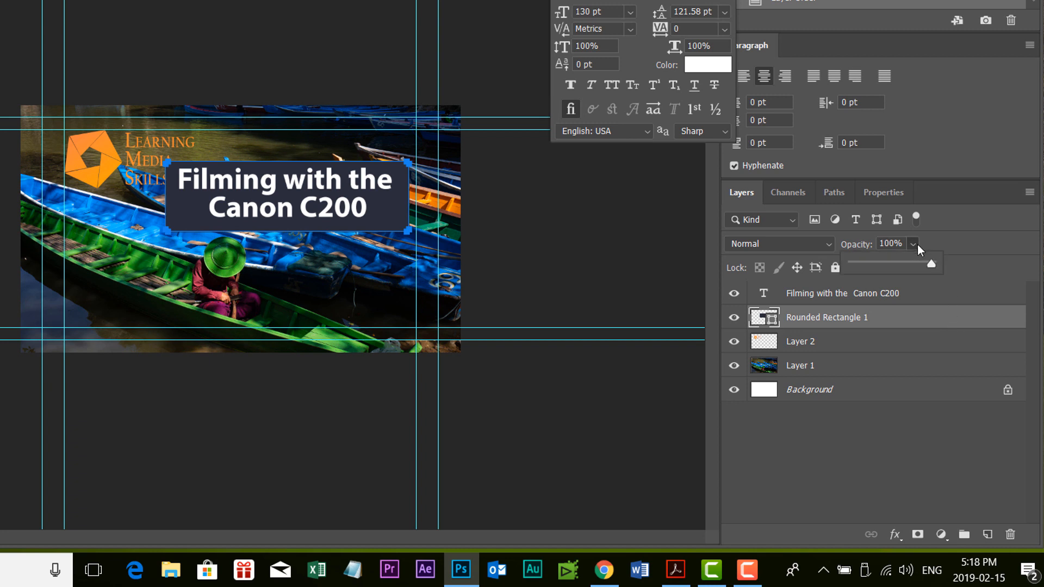
left_click_drag(933, 264, 896, 264)
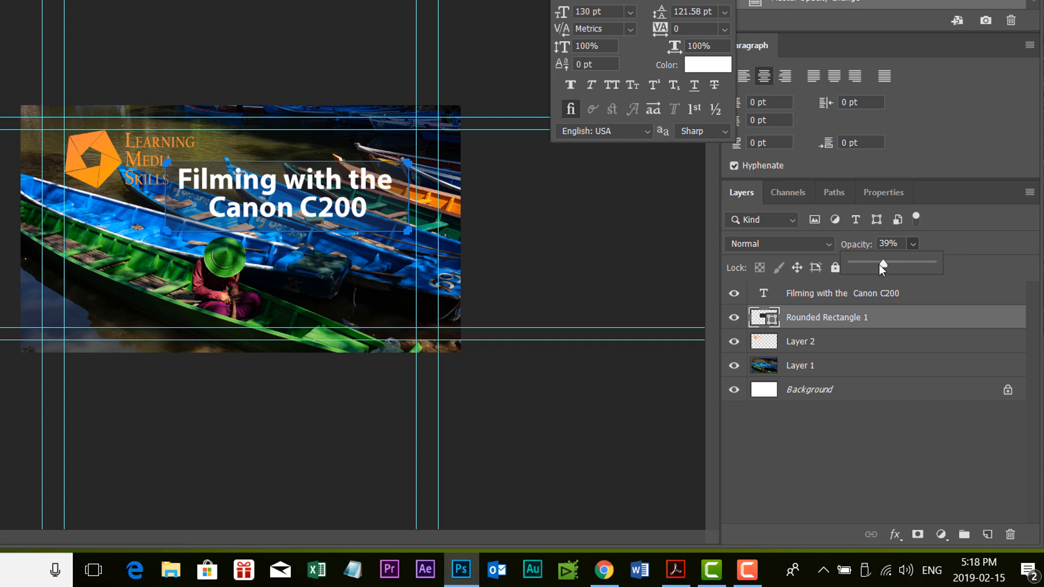
left_click_drag(878, 265, 888, 266)
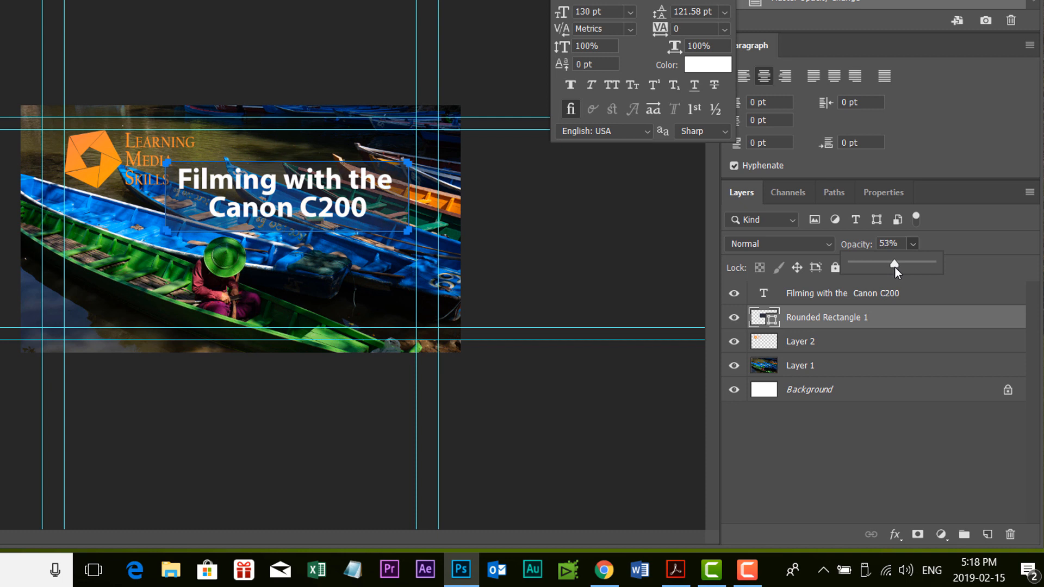
left_click_drag(897, 266, 896, 266)
- Add a drop shadow to the title text with reduced opacity, 6 px distance and 5 px size
double_click(906, 318)
left_click_drag(652, 226, 651, 229)
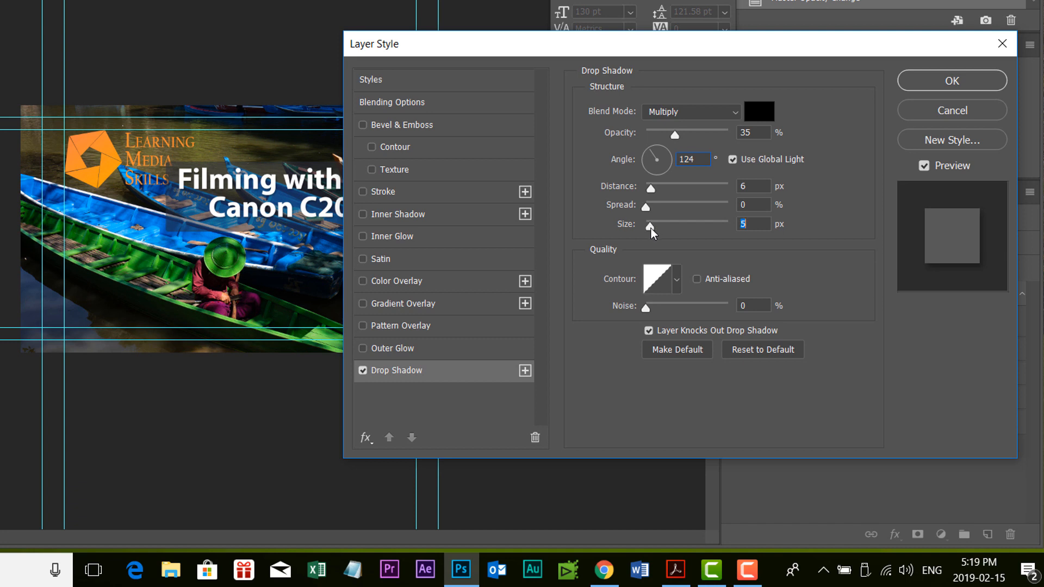
left_click_drag(677, 135, 666, 136)
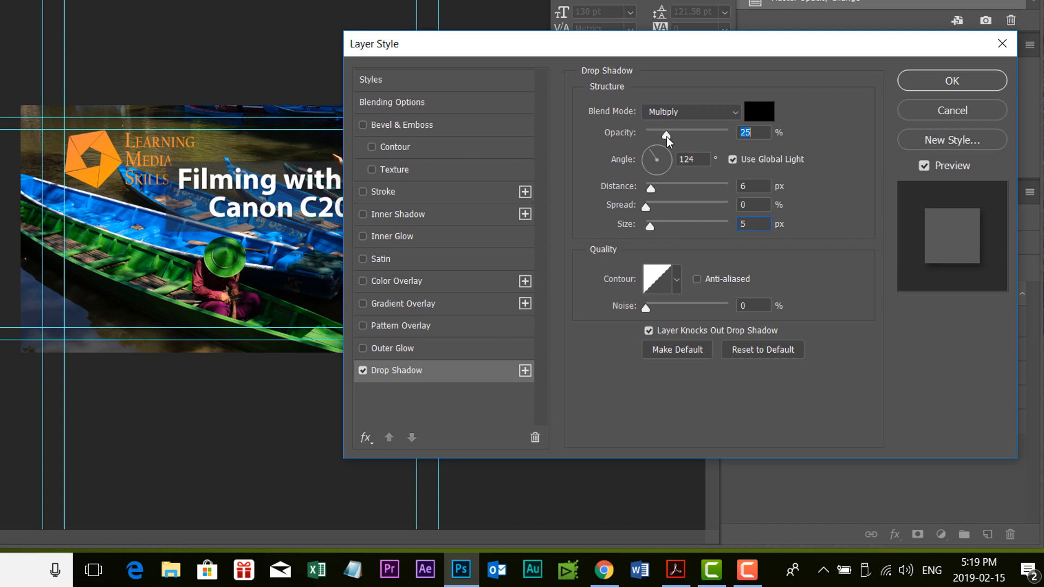
left_click(927, 78)
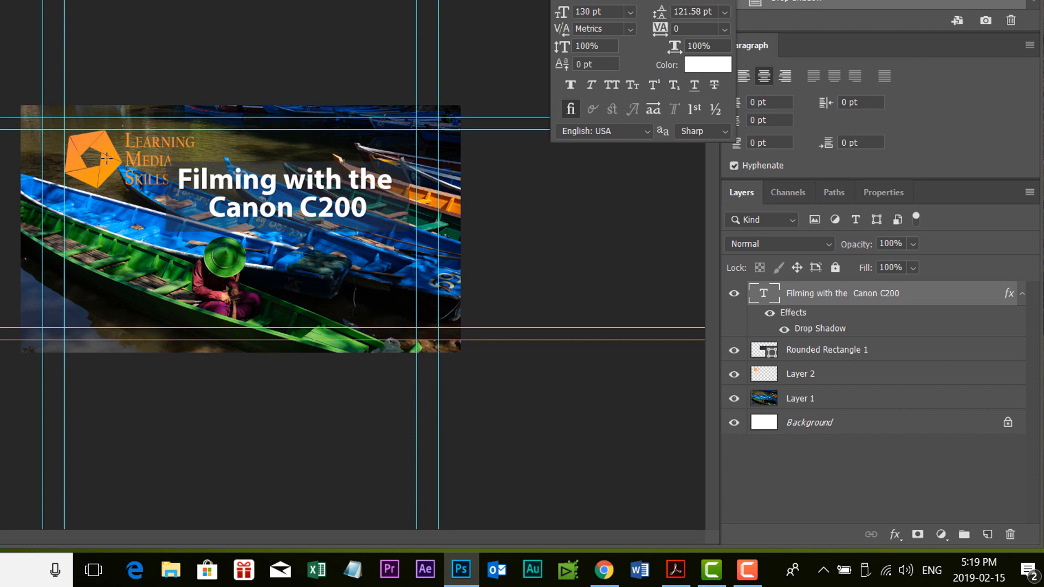
- Move the logo layer slightly up and to the left
left_click(886, 381)
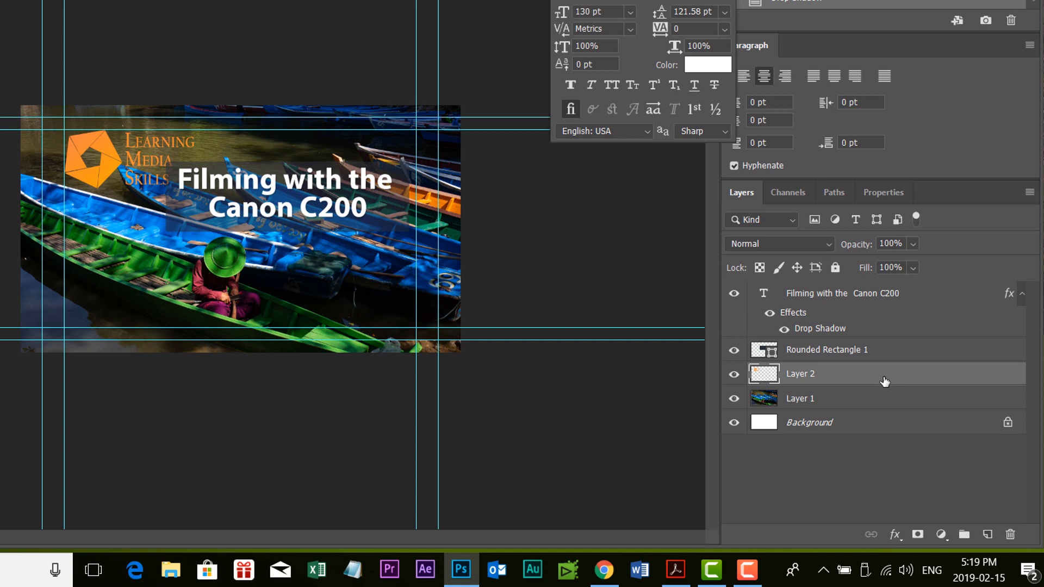
key("v")
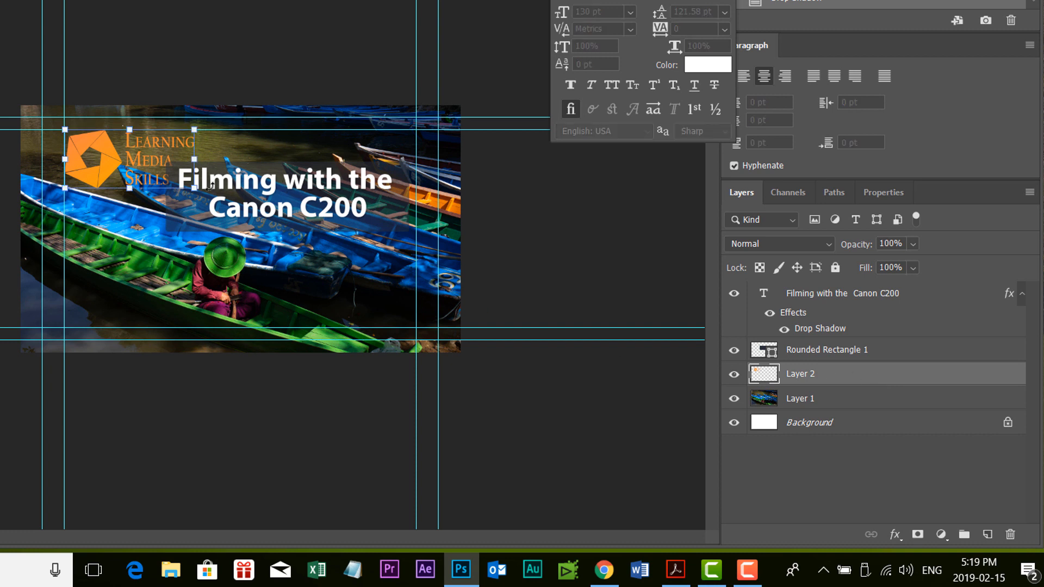
left_click_drag(195, 189, 172, 181)
key("Return")
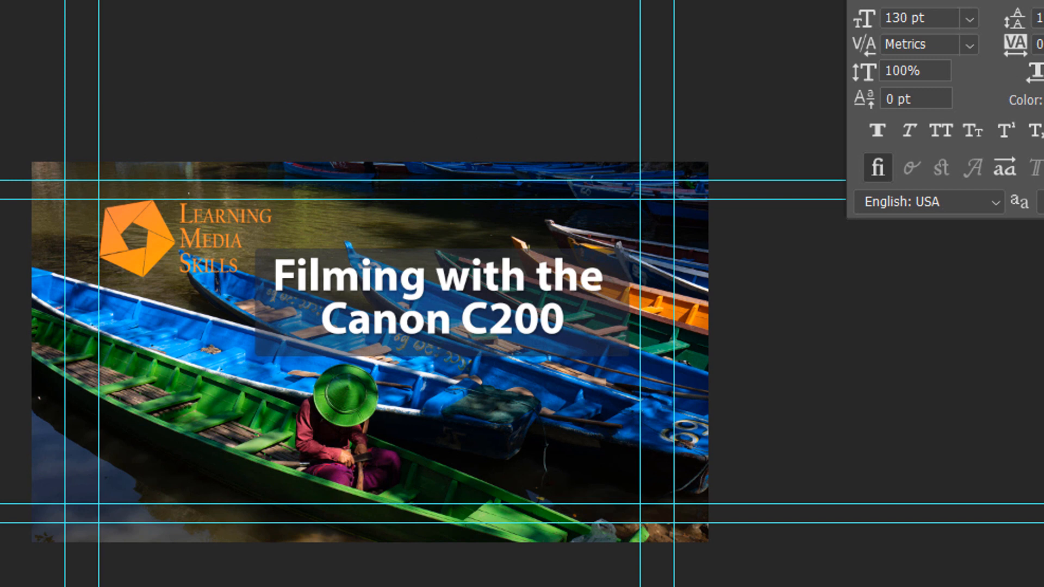
- Set the foreground colour to black (000000)
left_click(1, 413)
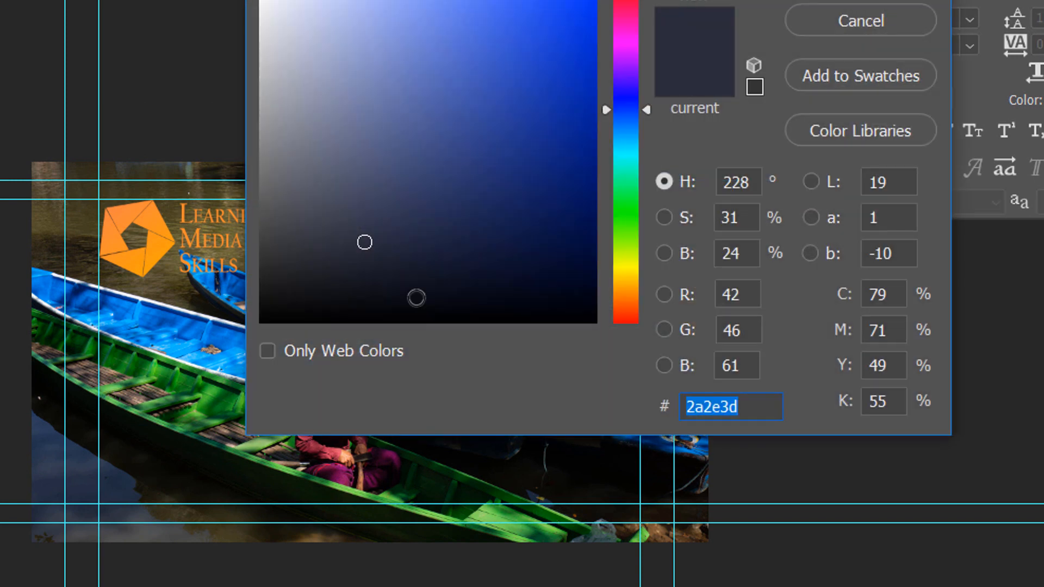
type("0c0c0c")
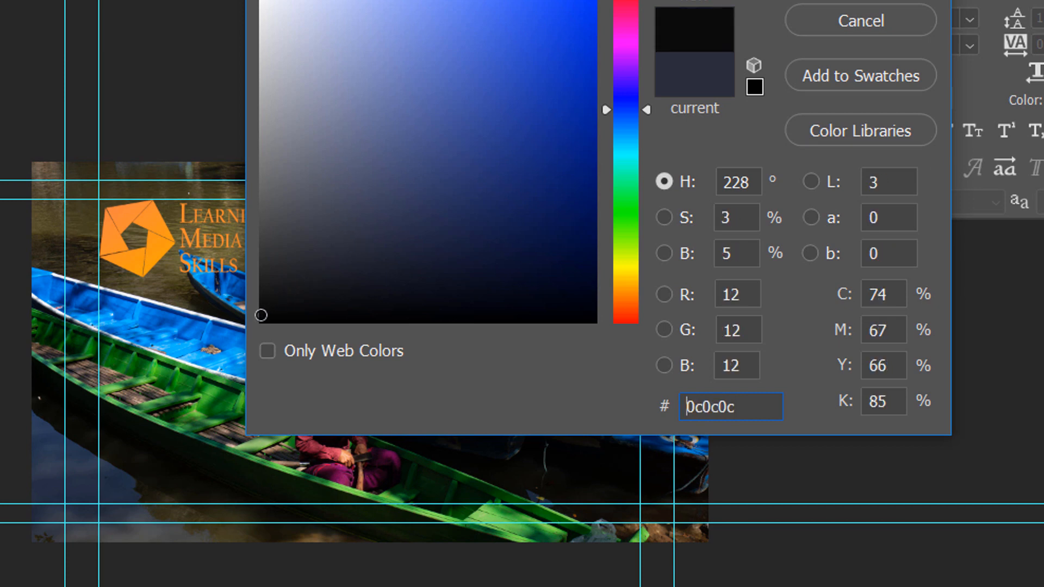
left_click_drag(260, 315, 232, 372)
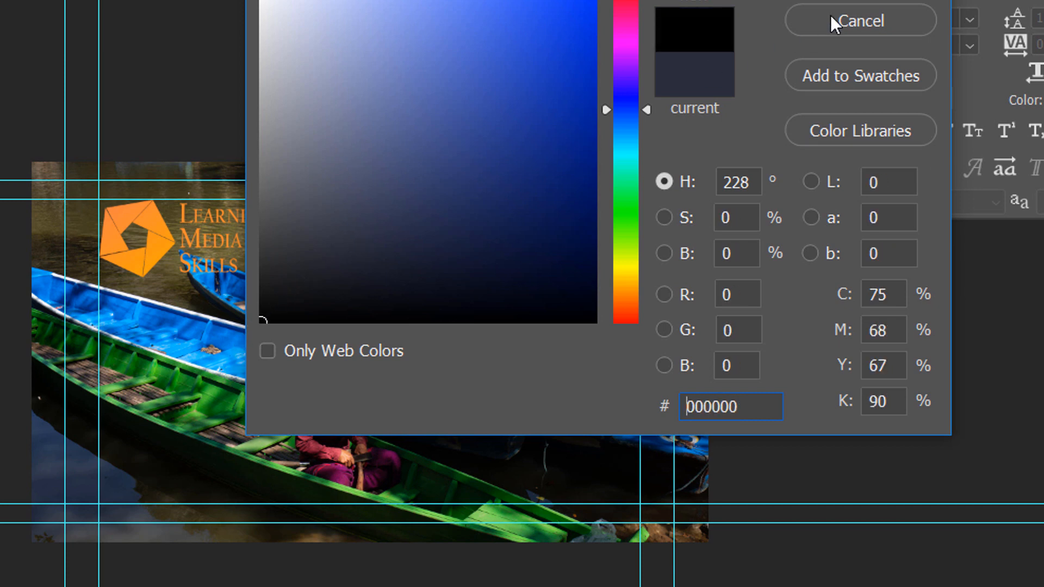
left_click(860, 1)
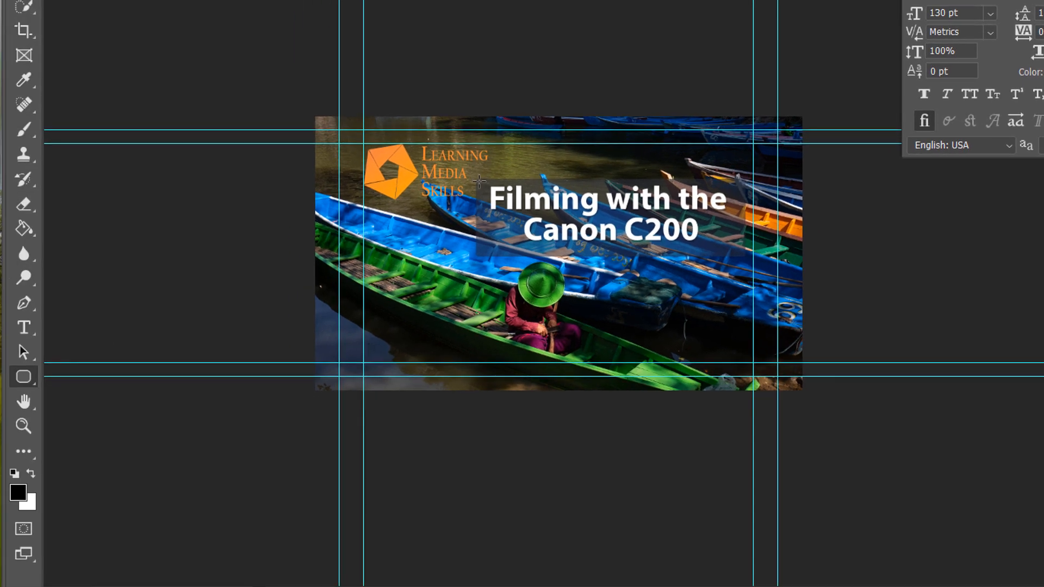
- Draw a black rounded rectangle behind the title, set its opacity to 33%, and hide that layer
left_click_drag(476, 178, 745, 256)
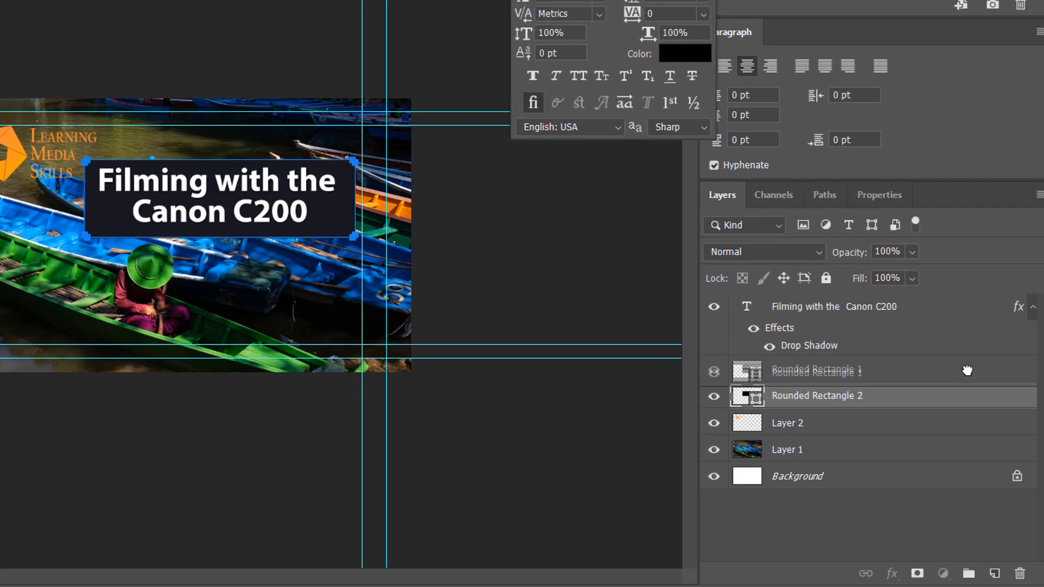
left_click_drag(967, 370, 1019, 565)
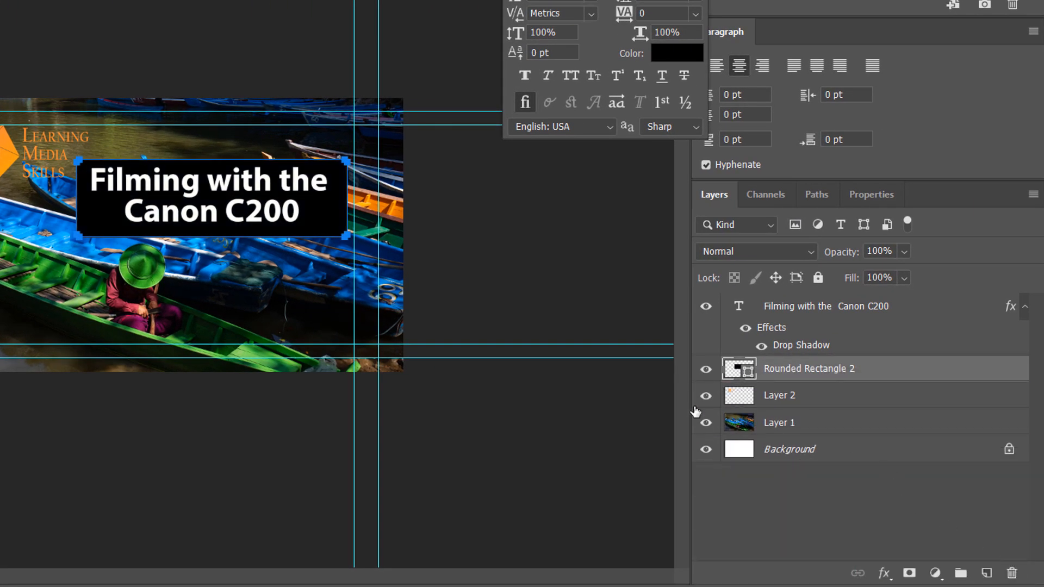
left_click(905, 252)
left_click_drag(920, 270, 915, 274)
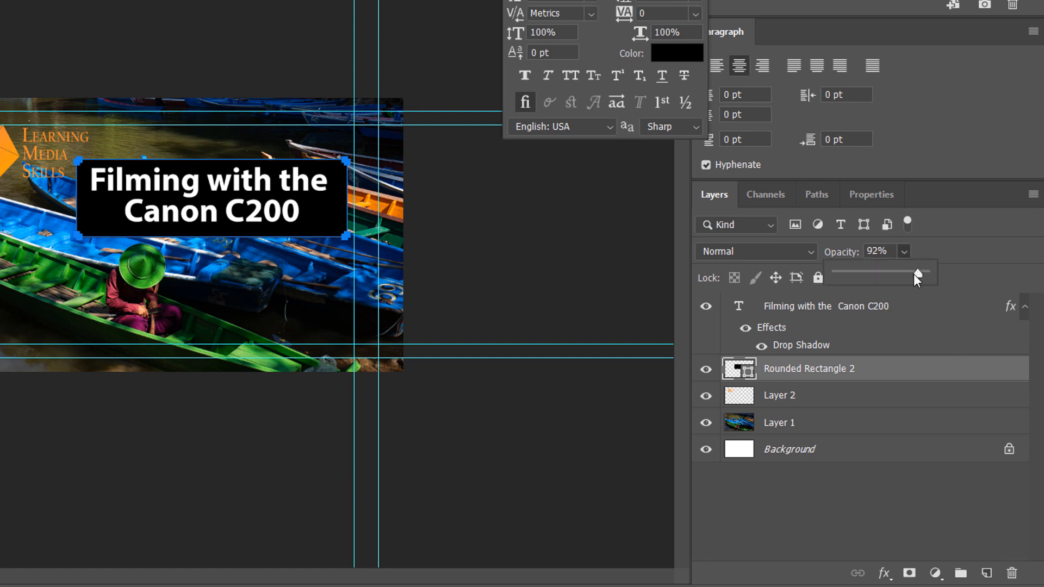
left_click(865, 279)
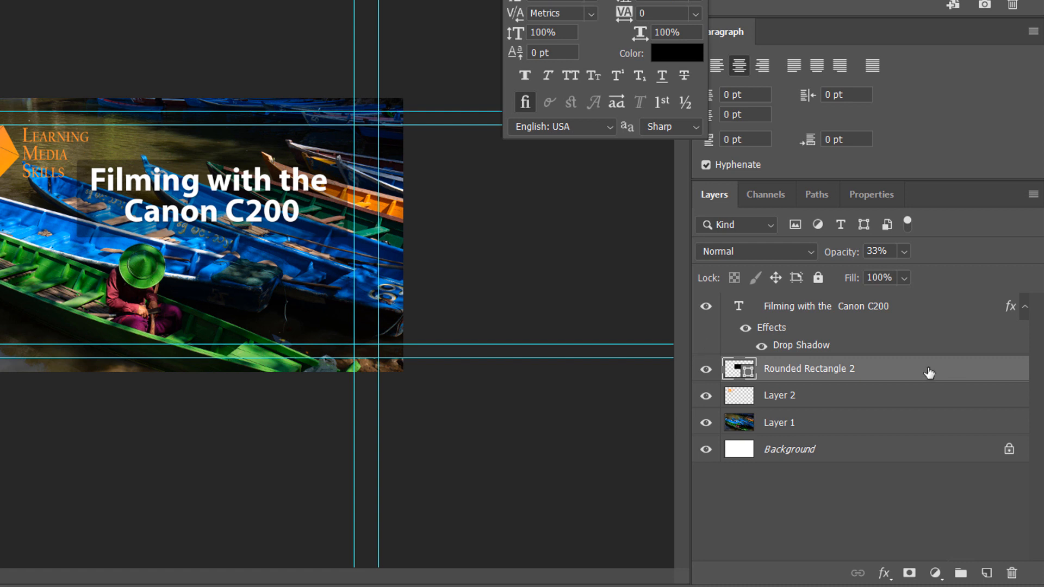
left_click(706, 369)
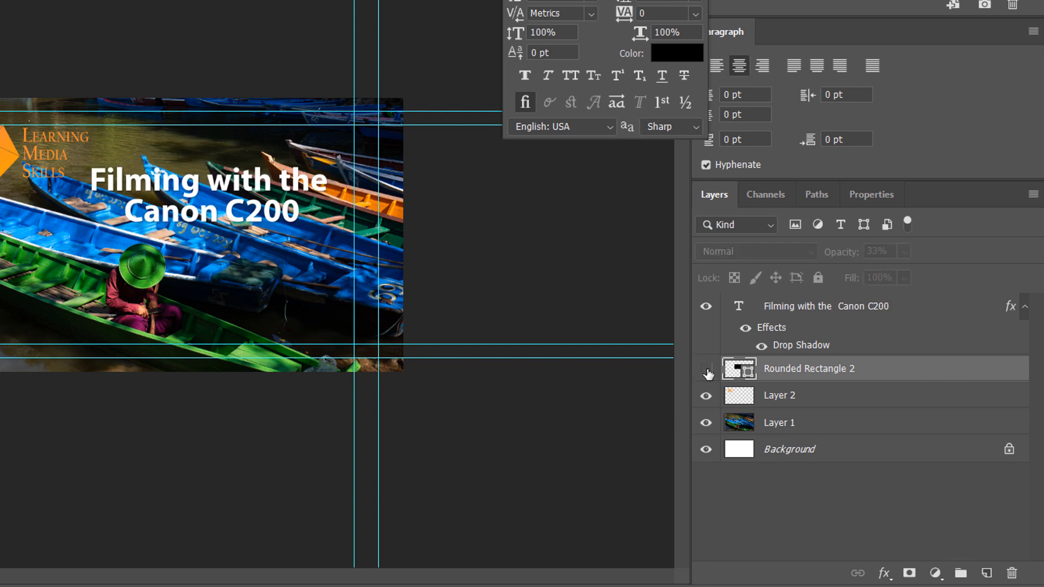
- Duplicate the boat photo layer, Layer 1, keeping the name Layer 1 copy
left_click(856, 429)
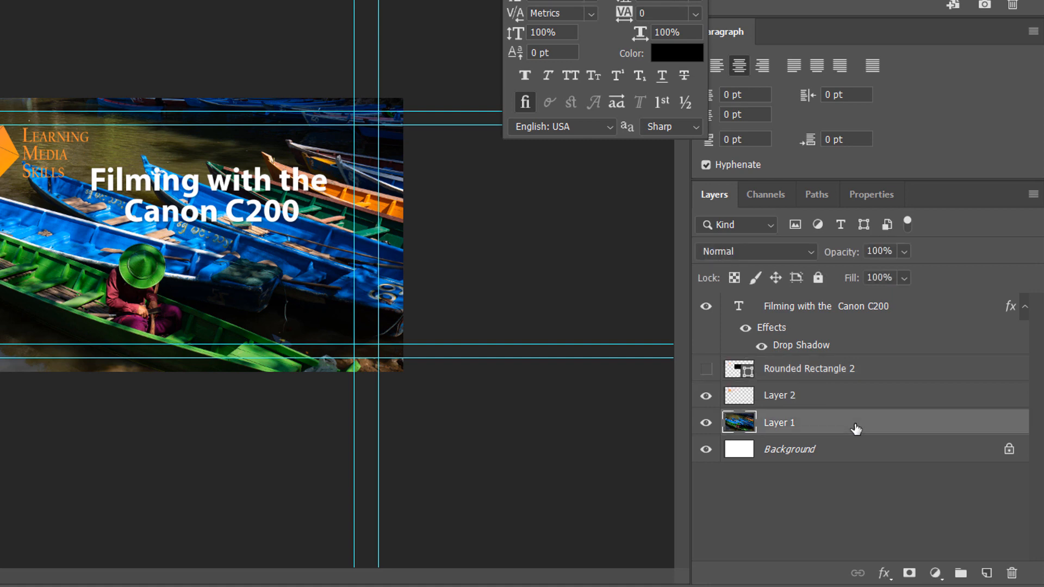
right_click(855, 430)
right_click(877, 423)
right_click(878, 426)
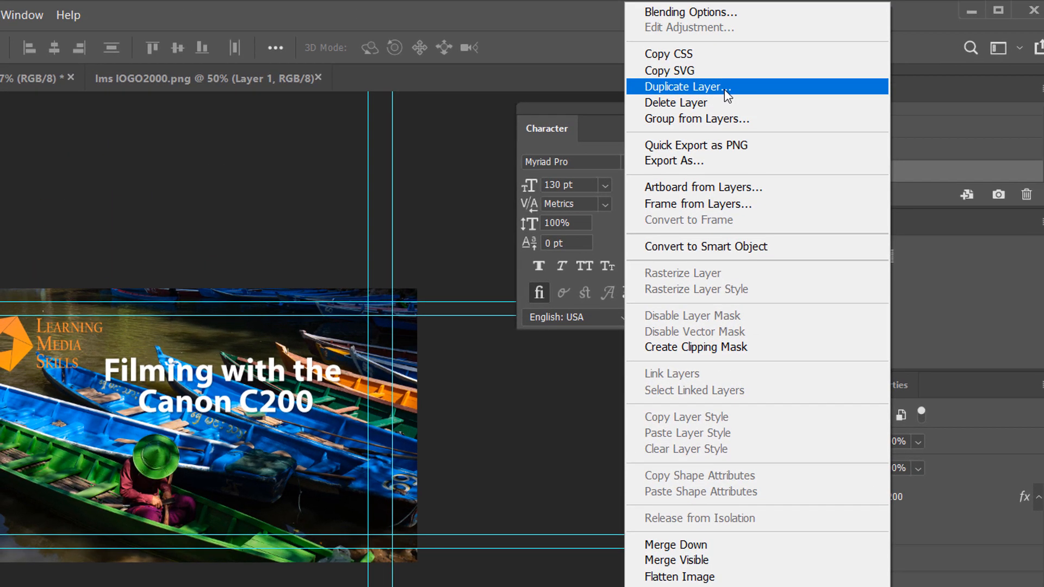
left_click(724, 88)
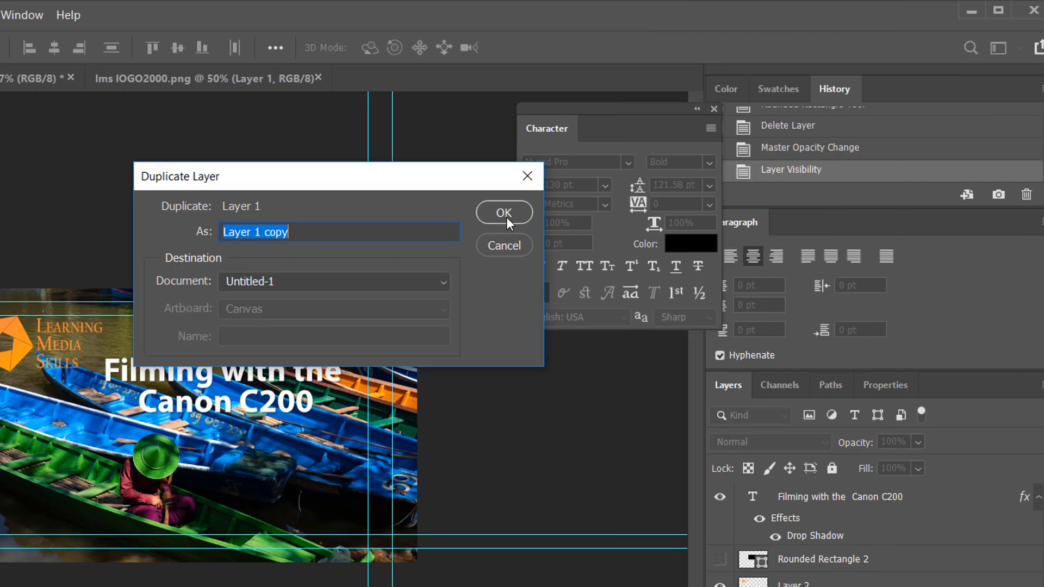
left_click(503, 213)
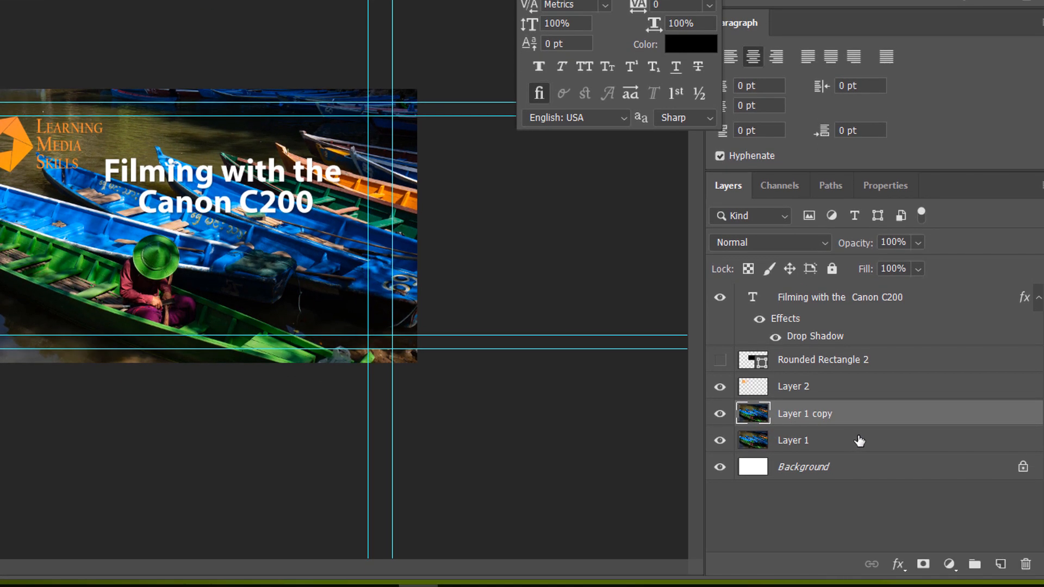
- Apply a Field Blur of 240 px to Layer 1 and toggle the copy's visibility to compare
left_click(860, 442)
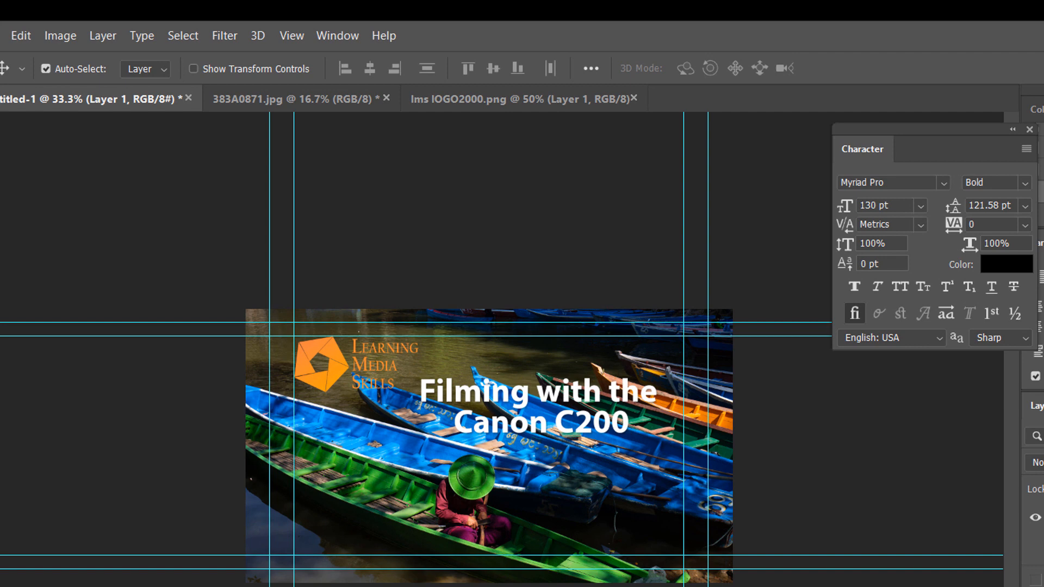
left_click(338, 35)
mouse_move(228, 34)
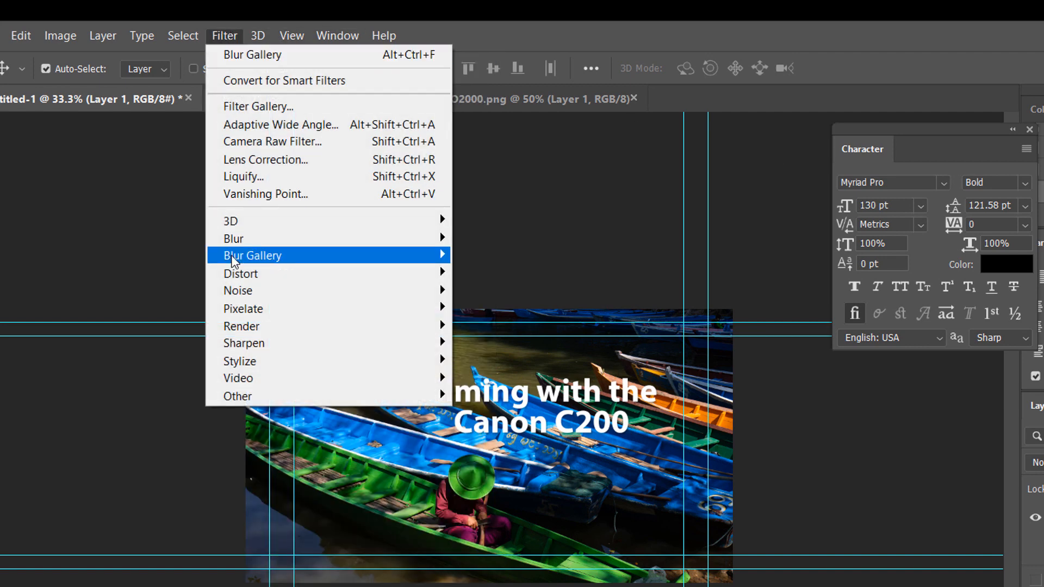
mouse_move(323, 265)
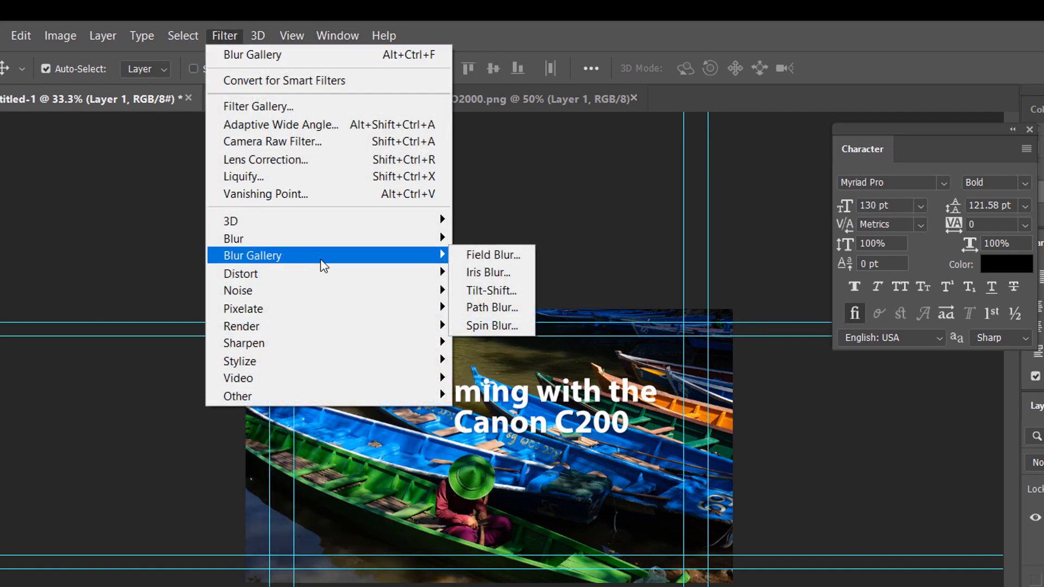
left_click(508, 256)
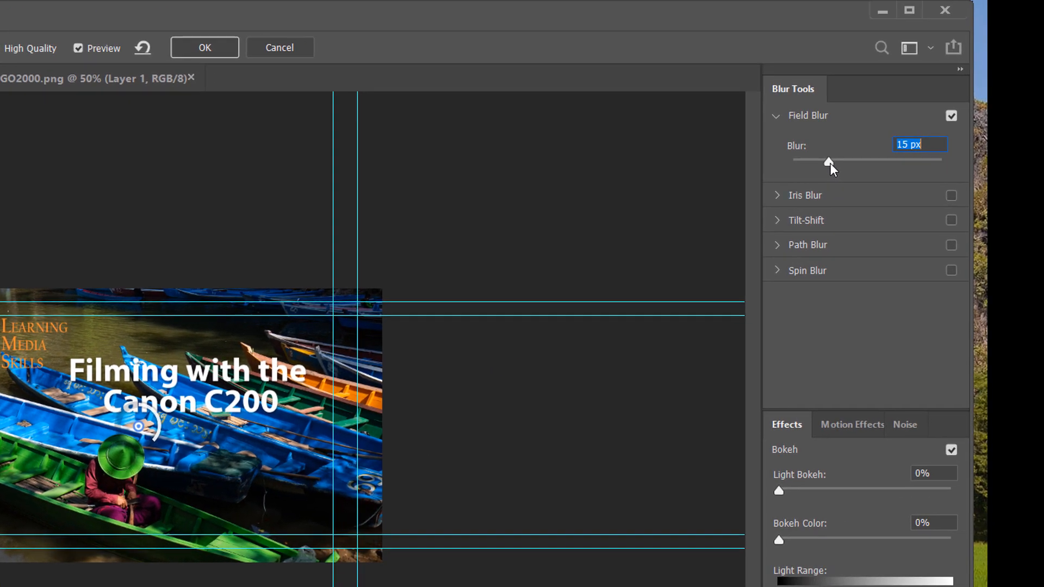
left_click_drag(830, 162, 901, 162)
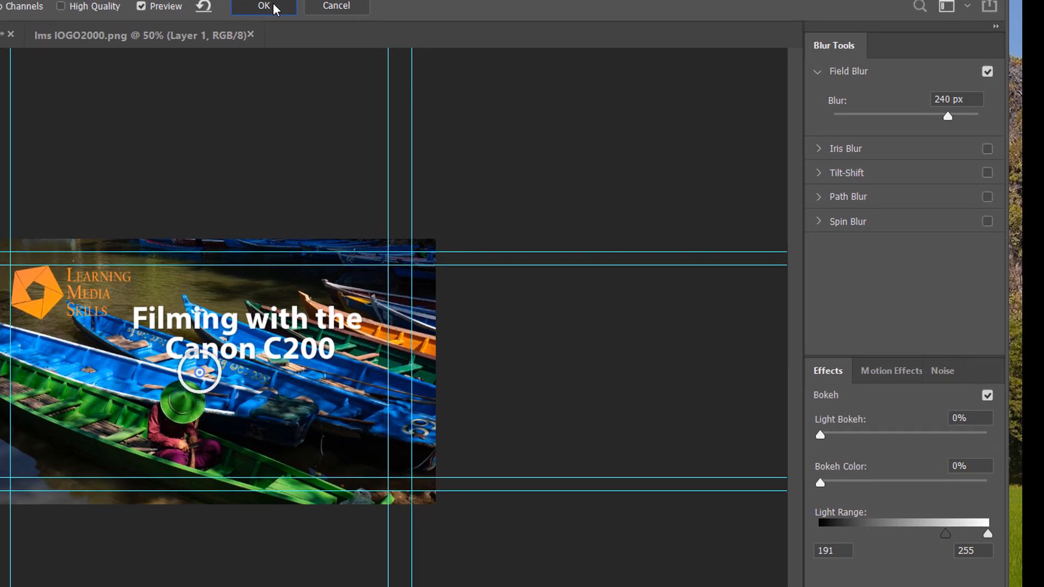
left_click(273, 6)
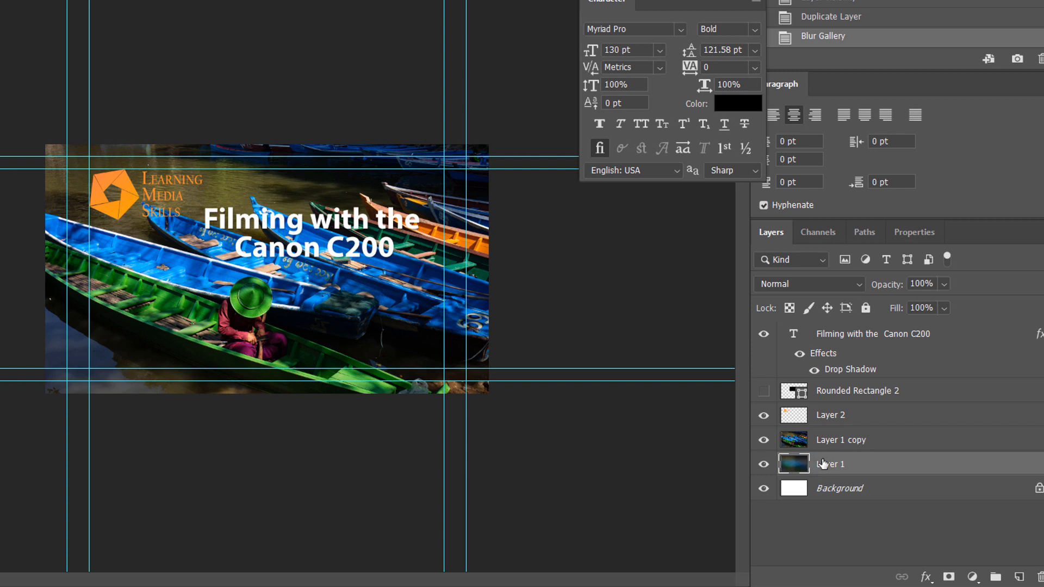
left_click(764, 440)
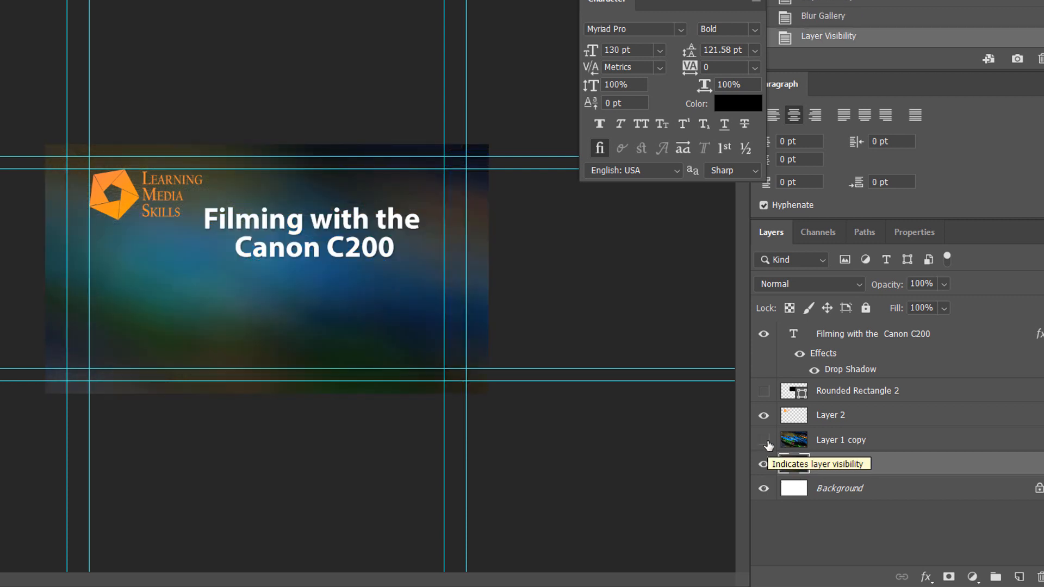
left_click(764, 440)
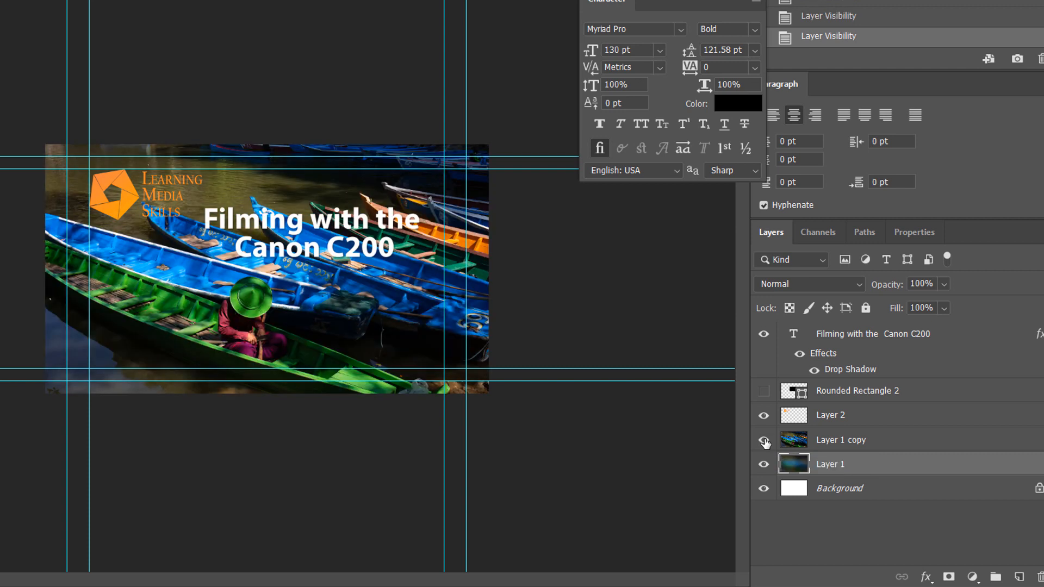
- Erase the lower-left edge of Layer 1 copy with a 1102 px, 0% hardness Eraser
left_click(898, 443)
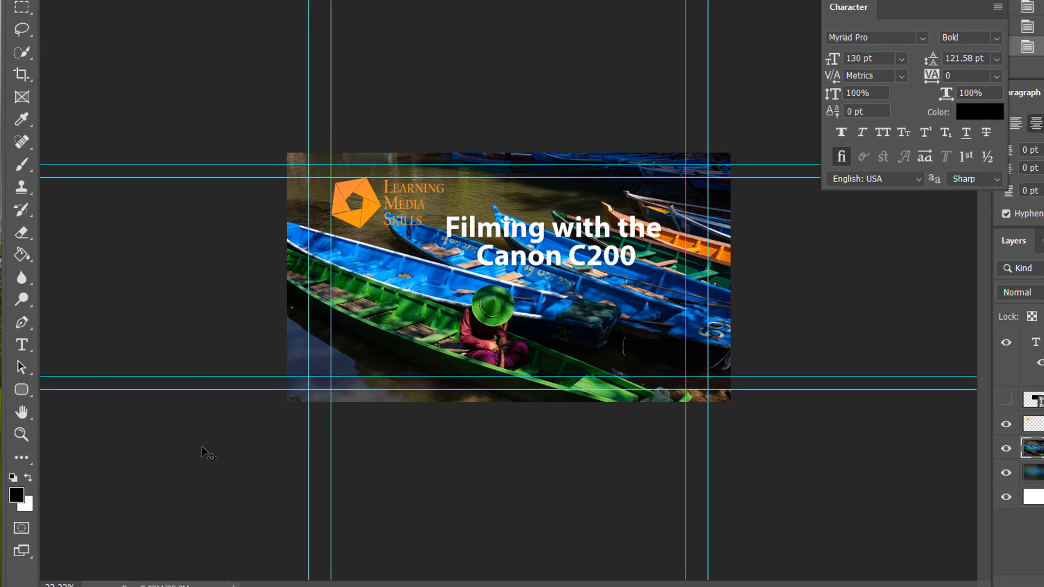
left_click(20, 238)
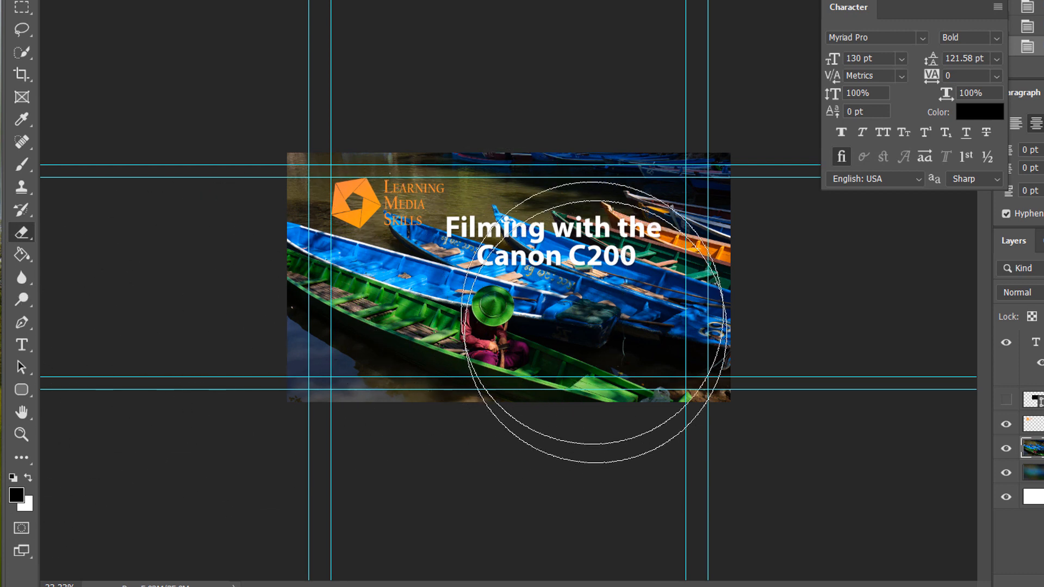
right_click(461, 271)
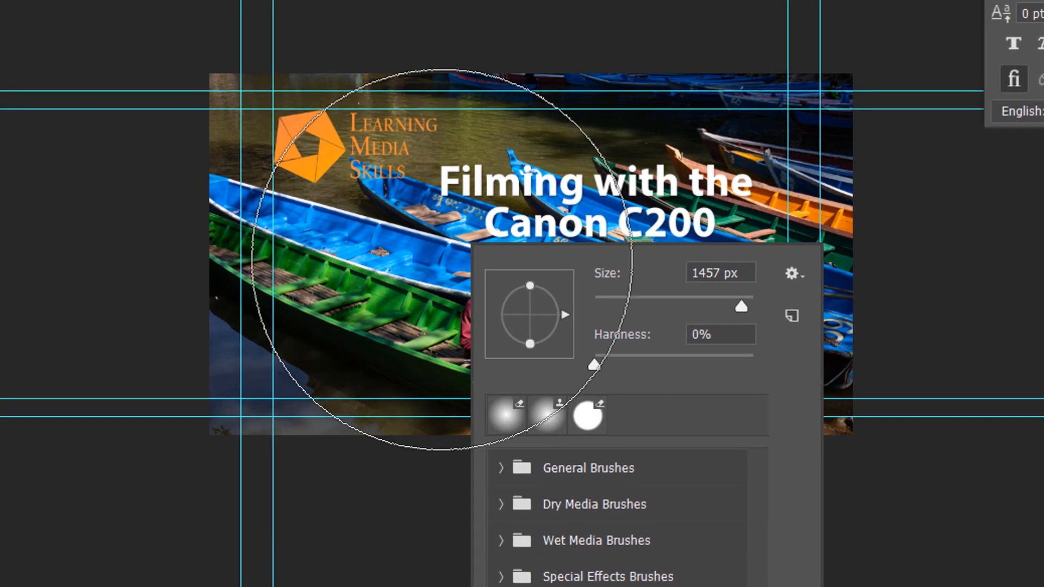
mouse_move(594, 364)
left_mouse_down()
mouse_move(703, 380)
mouse_move(570, 369)
left_mouse_up()
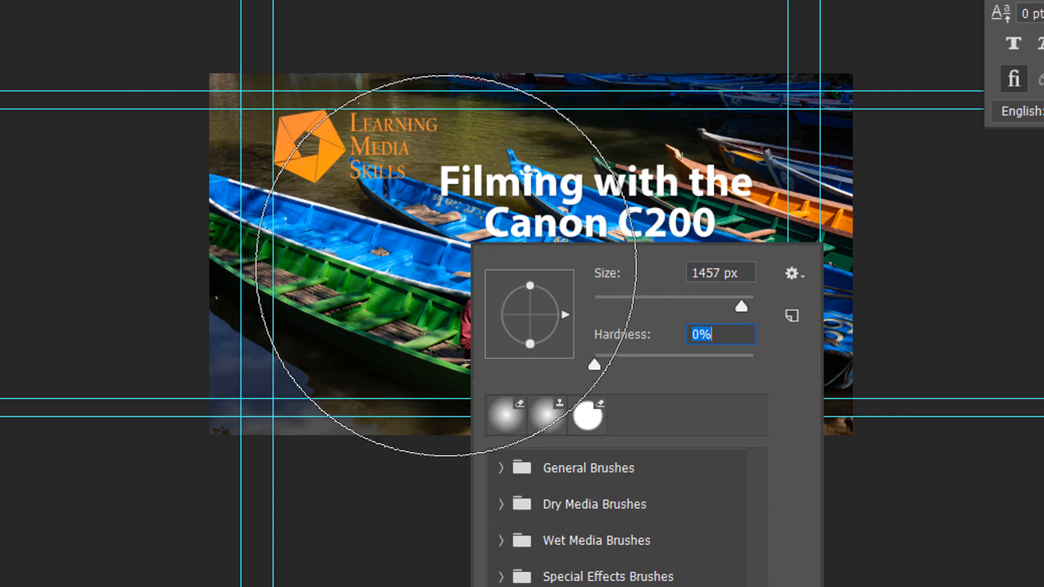
left_click_drag(735, 308, 742, 308)
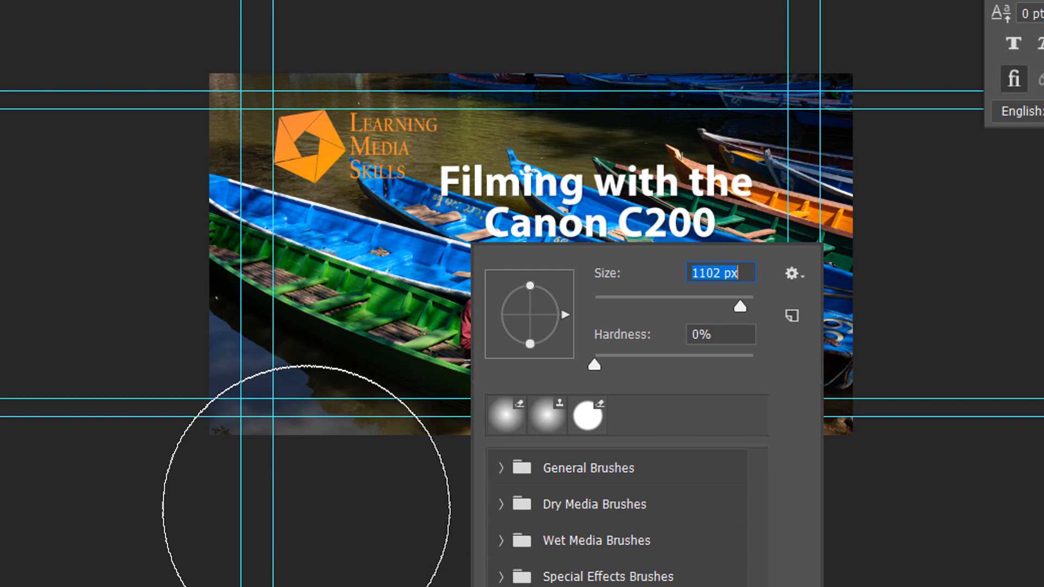
key("Return")
left_click(292, 476)
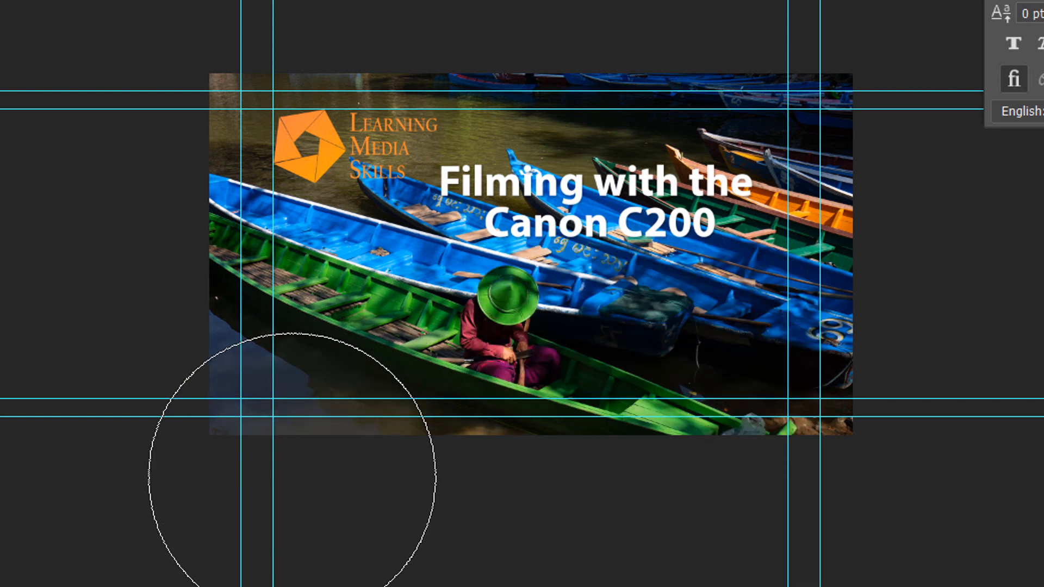